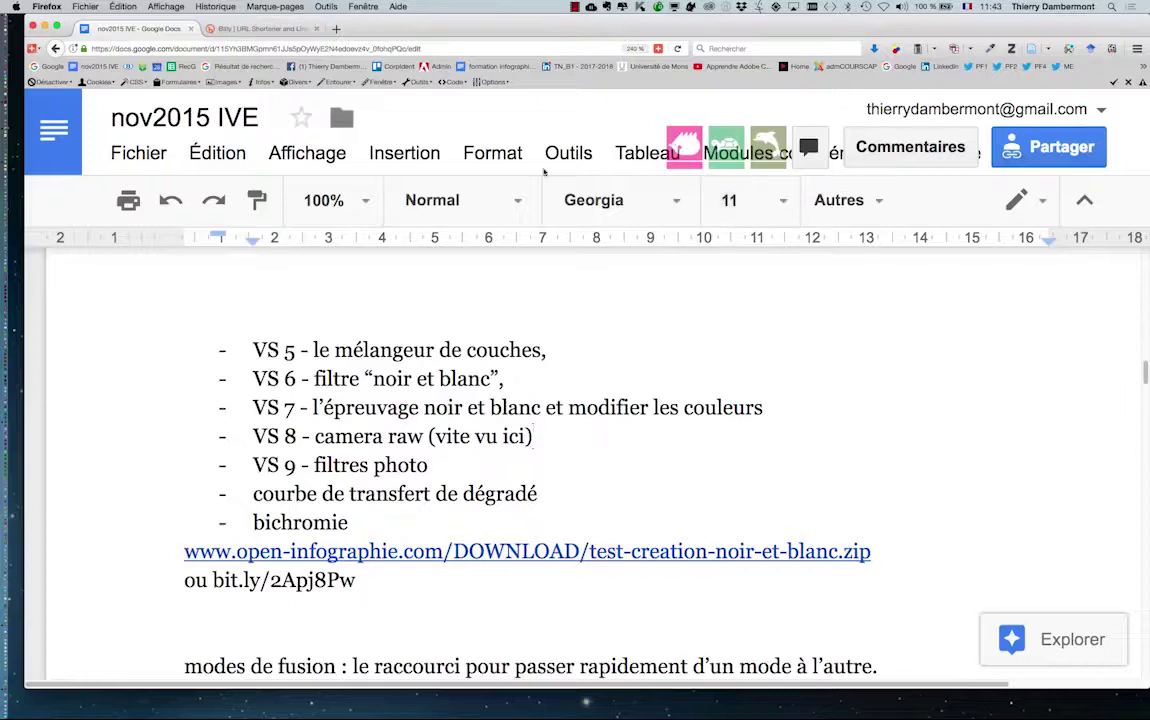
- Highlight the 'VS 8 - camera raw' line in the Google Docs outline and switch to Photoshop
left_click_drag(268, 436, 538, 436)
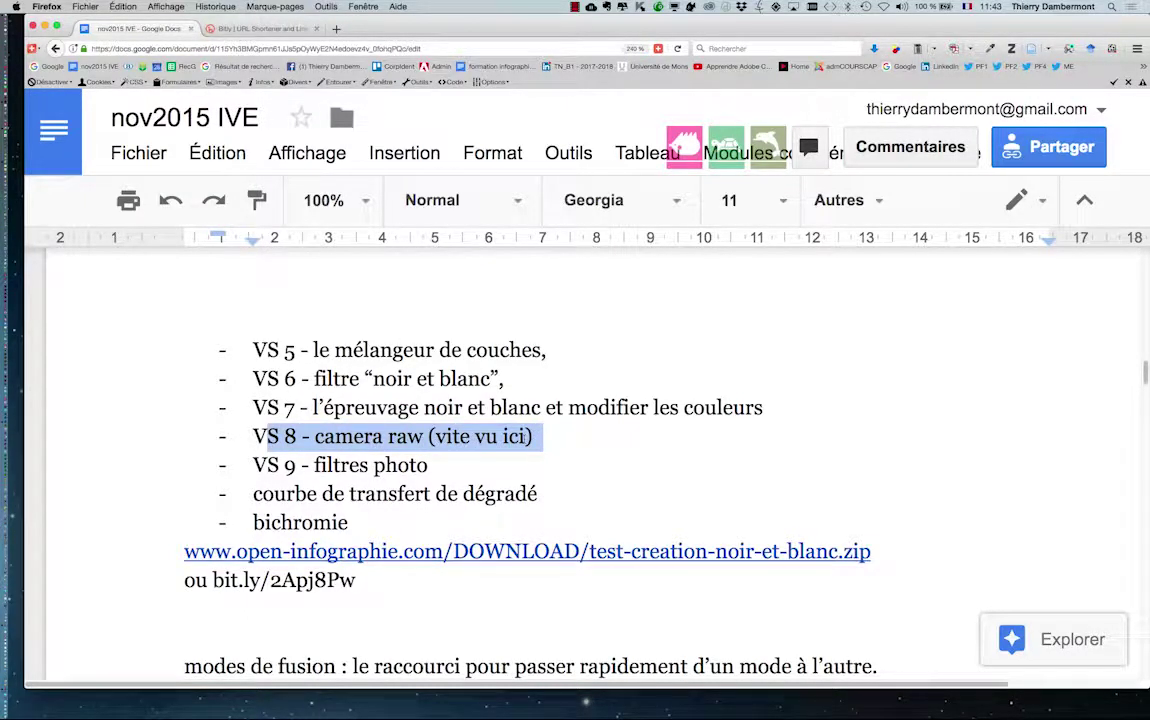
key("super+Tab")
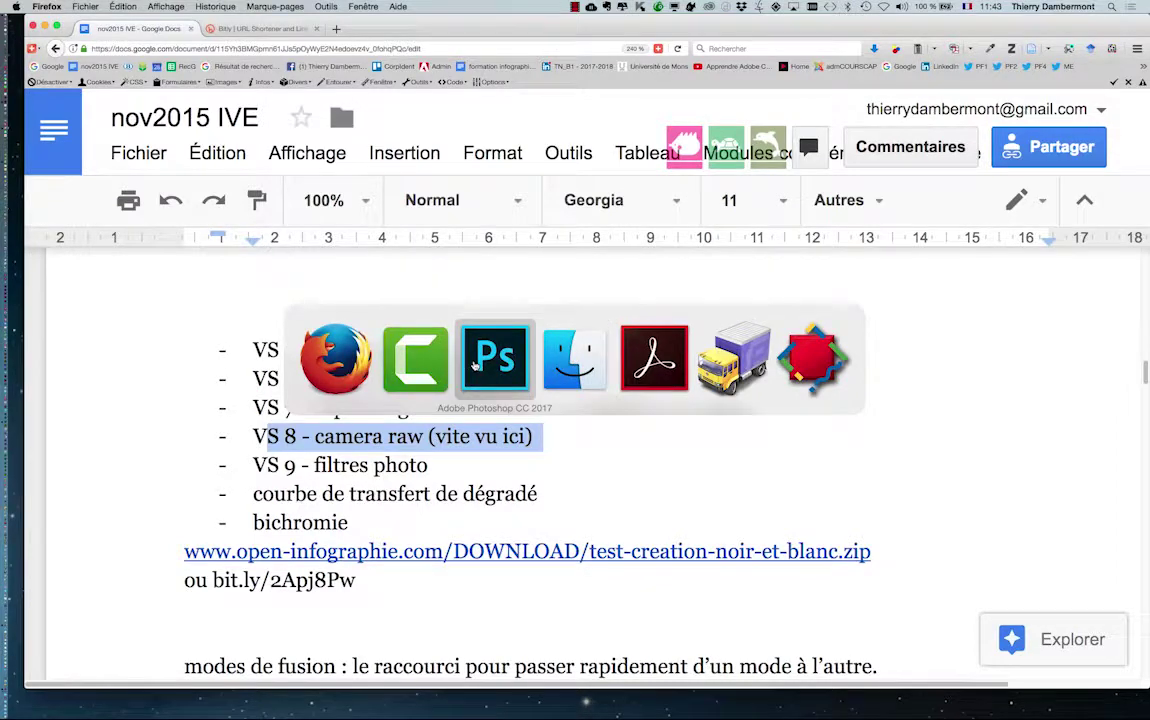
left_click(476, 366)
- Open people-men-grass-sport.psd with its embedded colour profile and view it full-screen
left_click(131, 5)
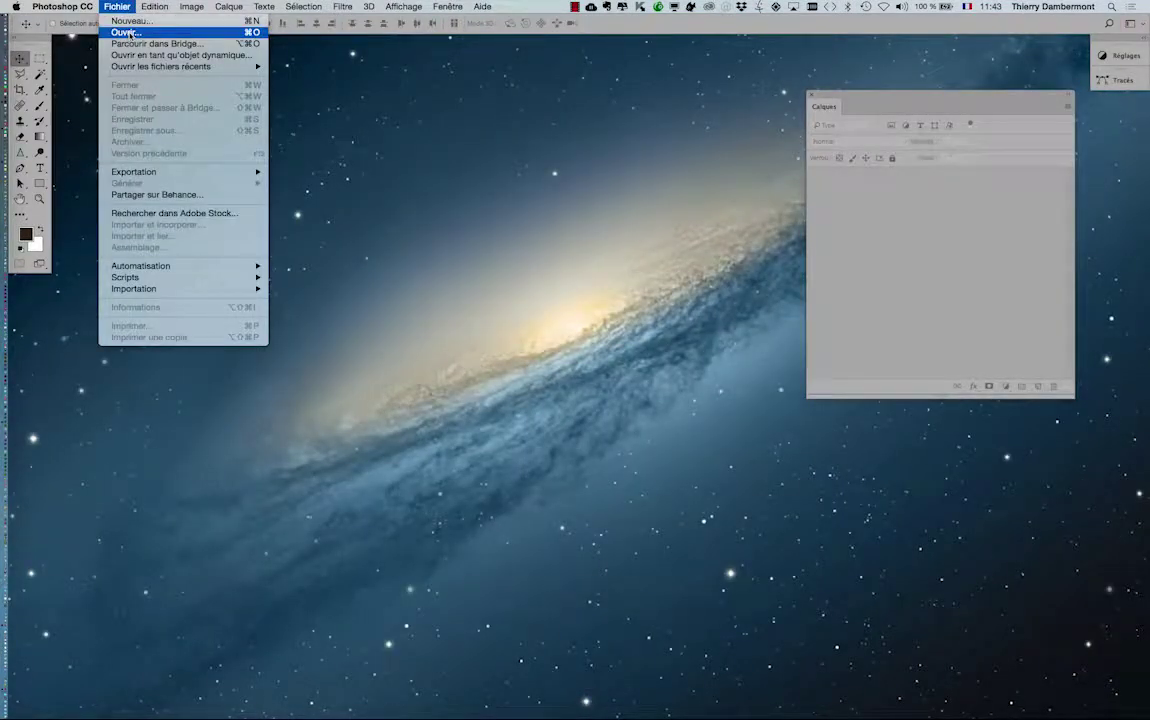
left_click(127, 33)
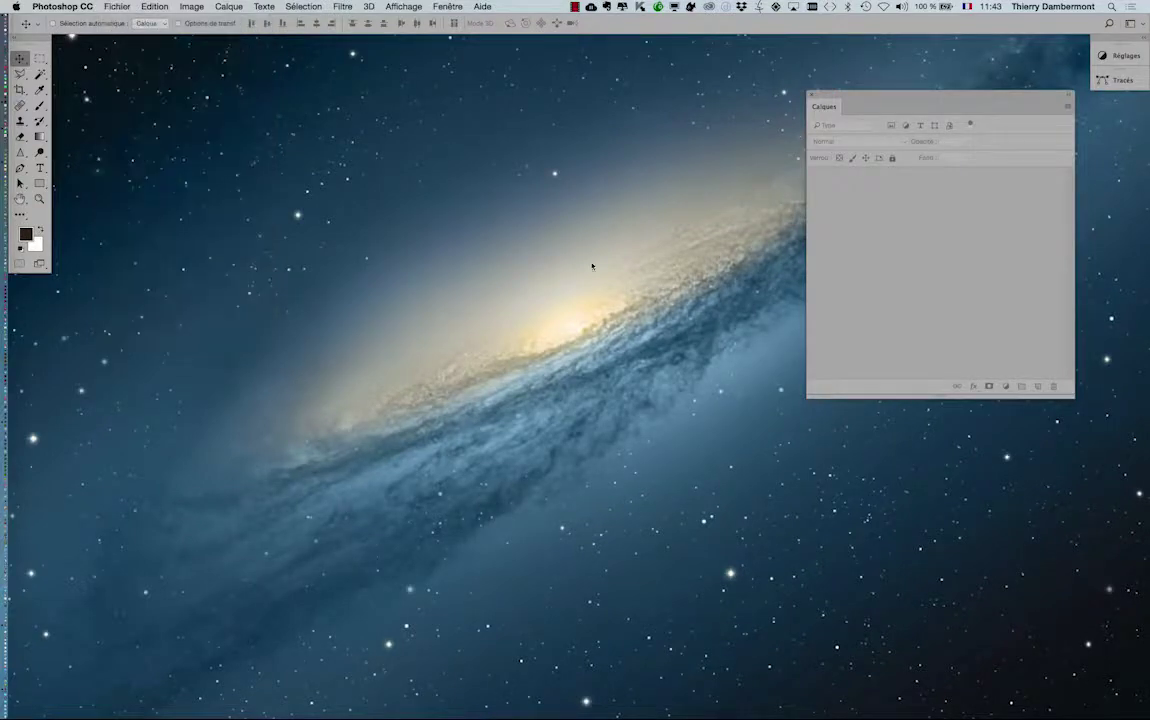
left_click(523, 246)
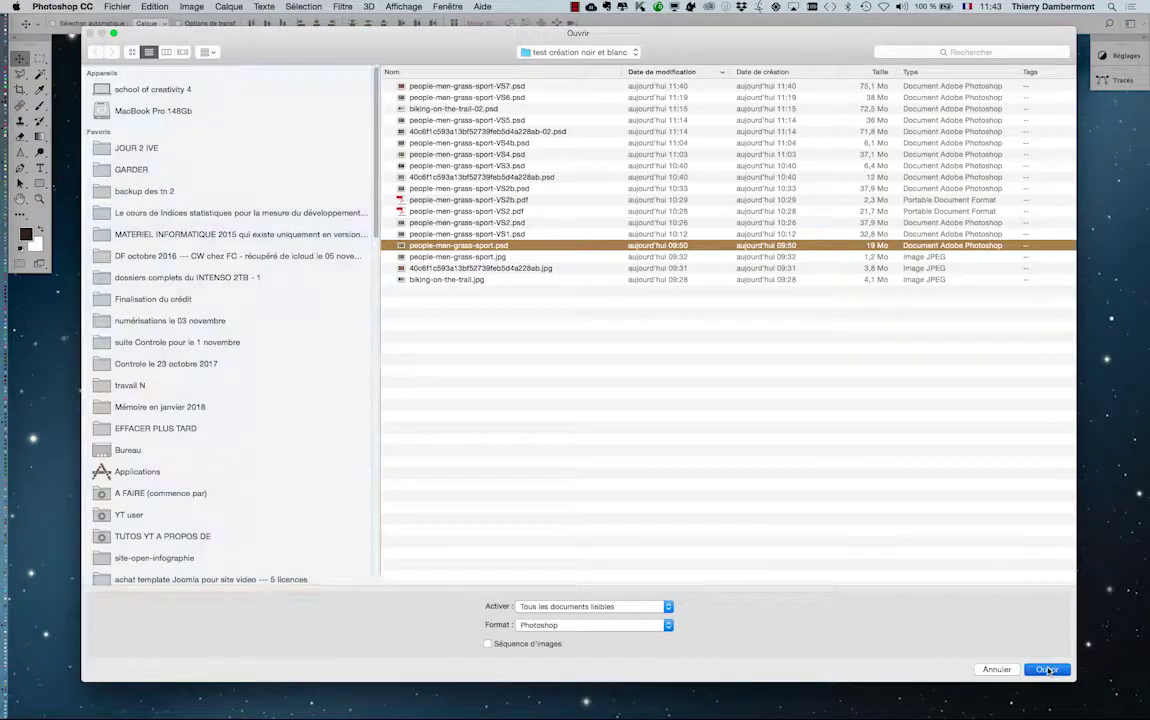
double_click(523, 246)
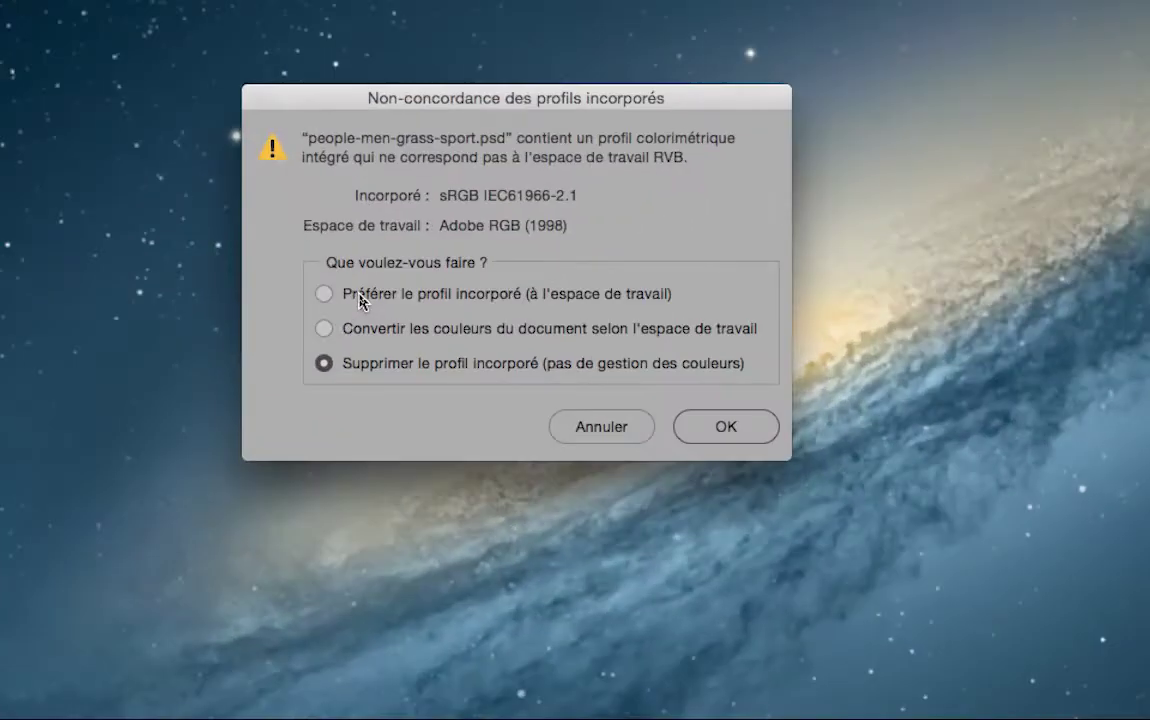
left_click(360, 294)
left_click(542, 360)
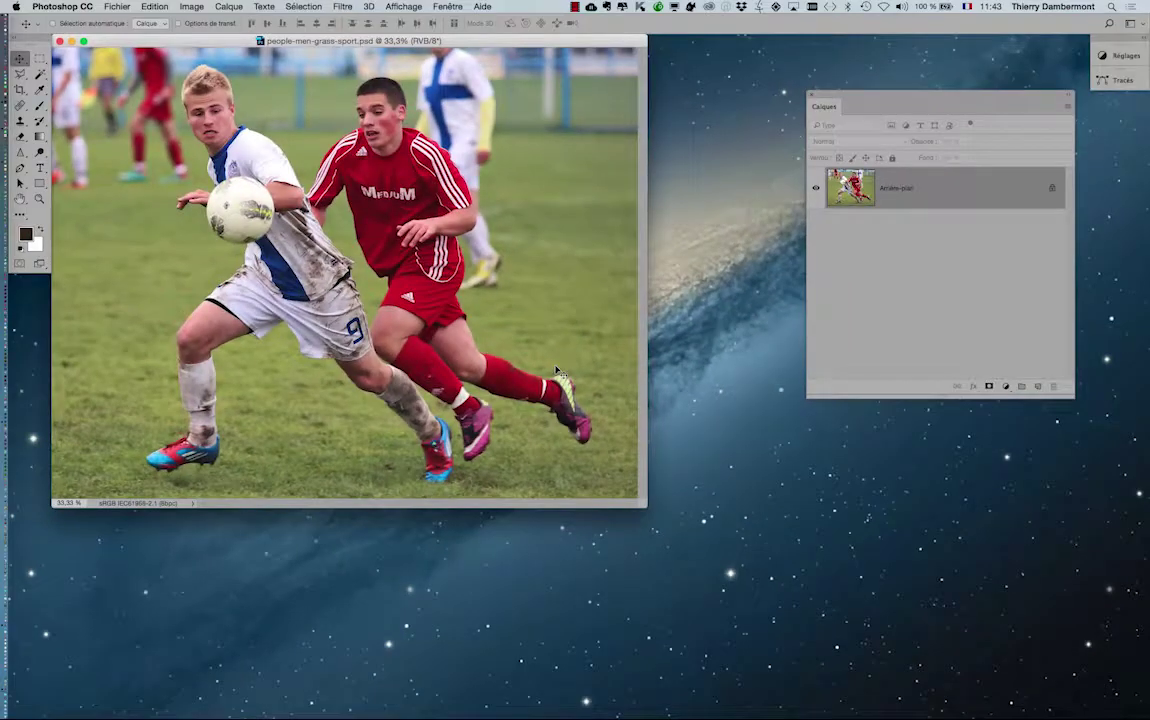
key("f")
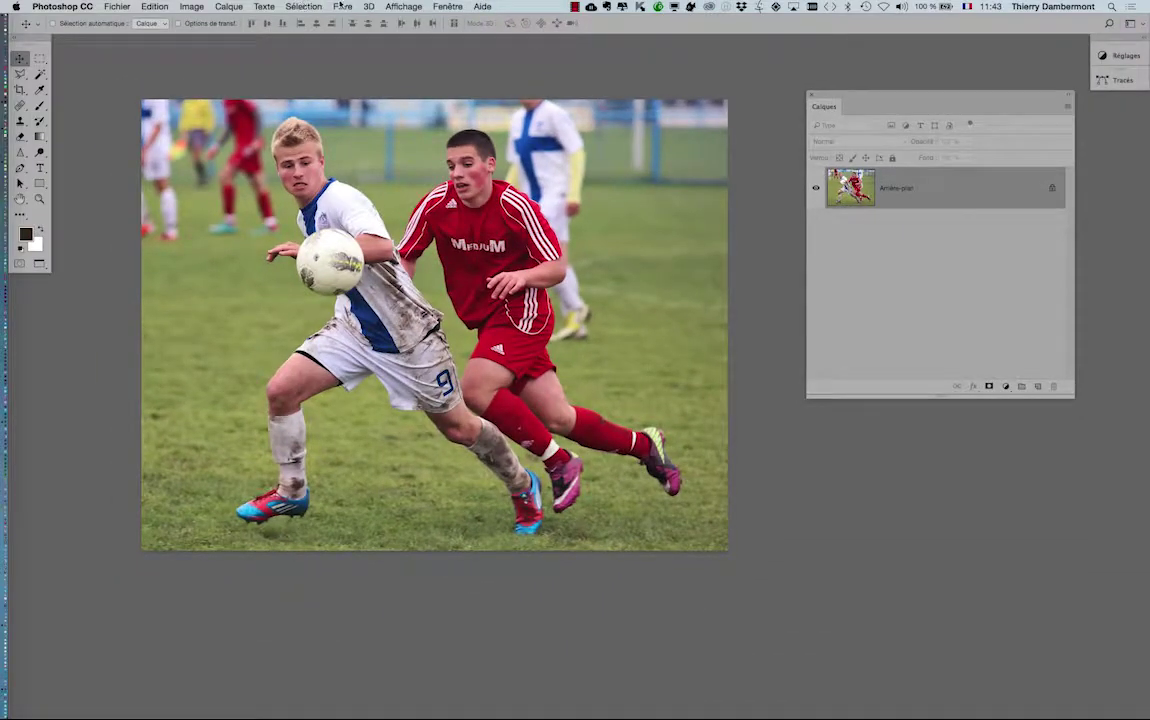
- Convert the Arrière-plan layer into a smart object named Calque 0
left_click(341, 7)
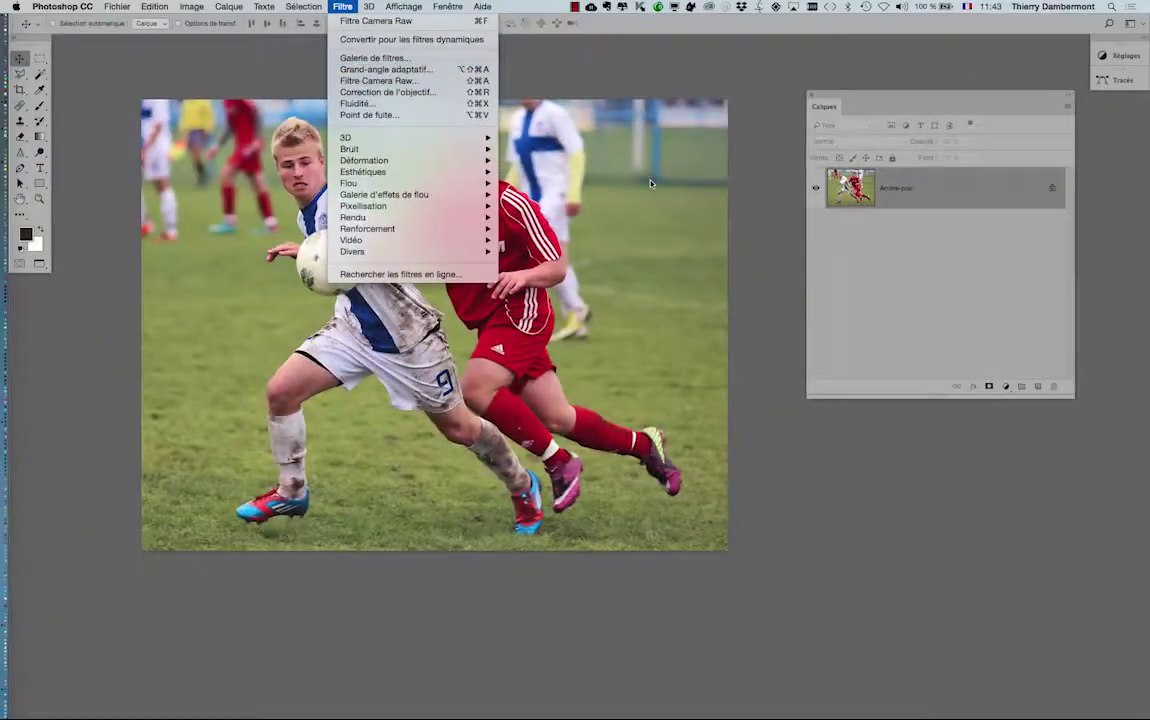
left_click(410, 90)
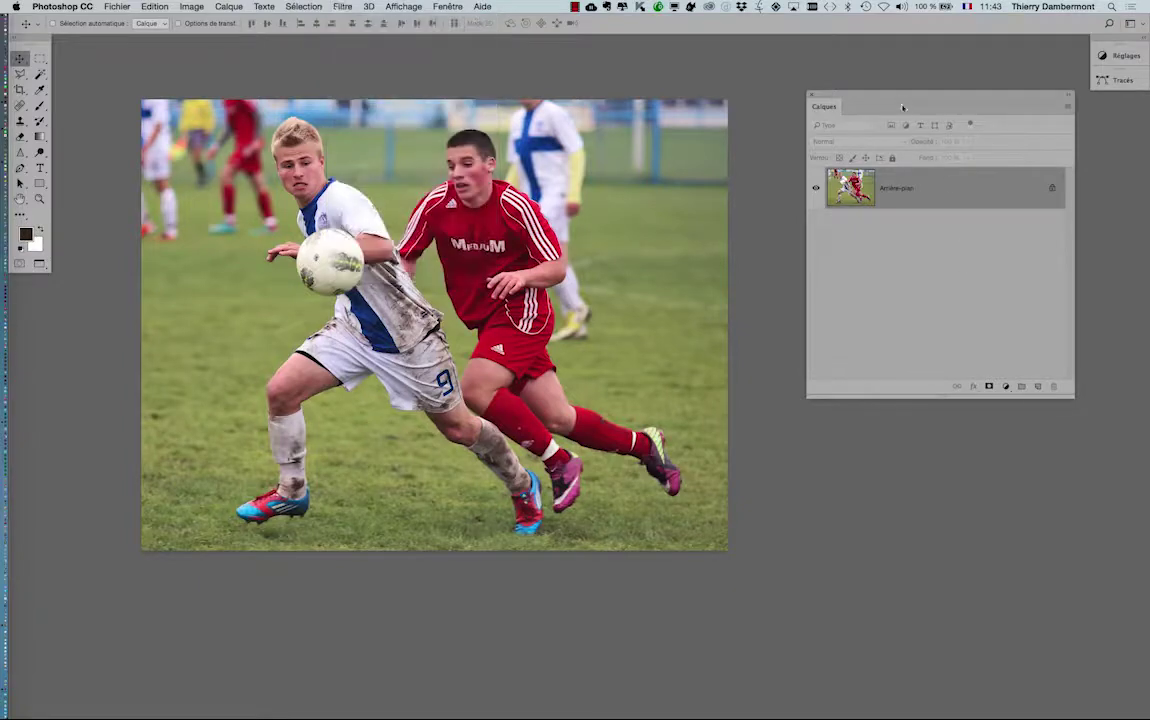
left_click_drag(903, 107, 853, 152)
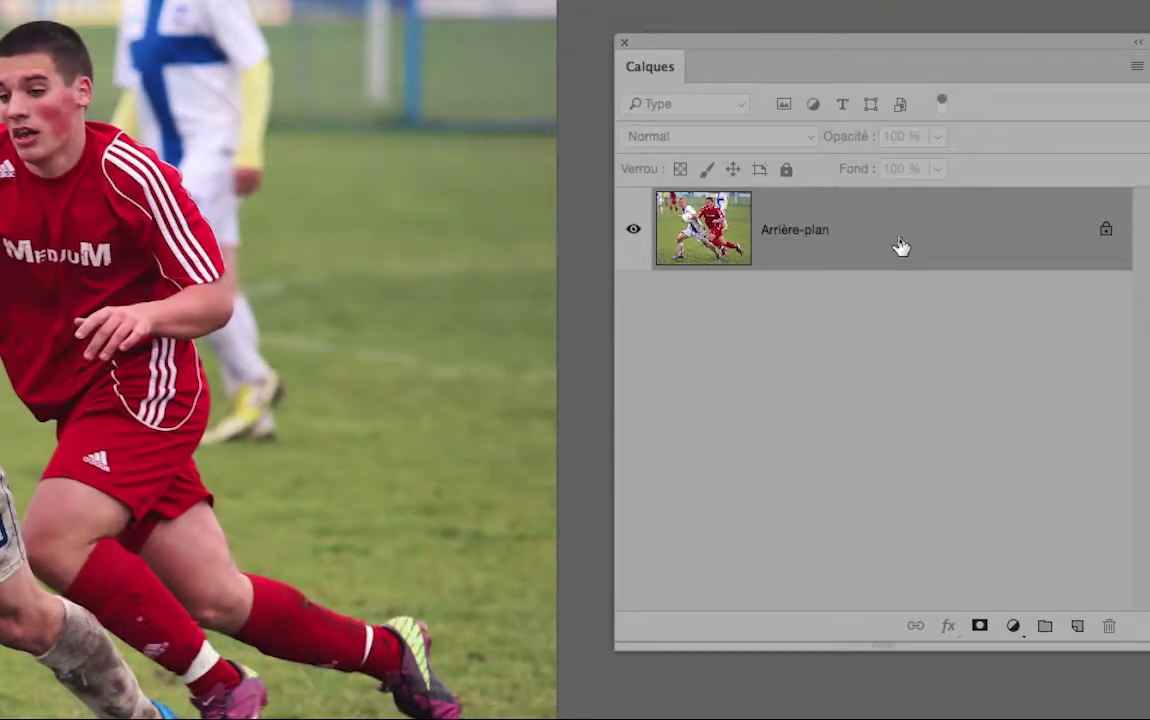
right_click(901, 246)
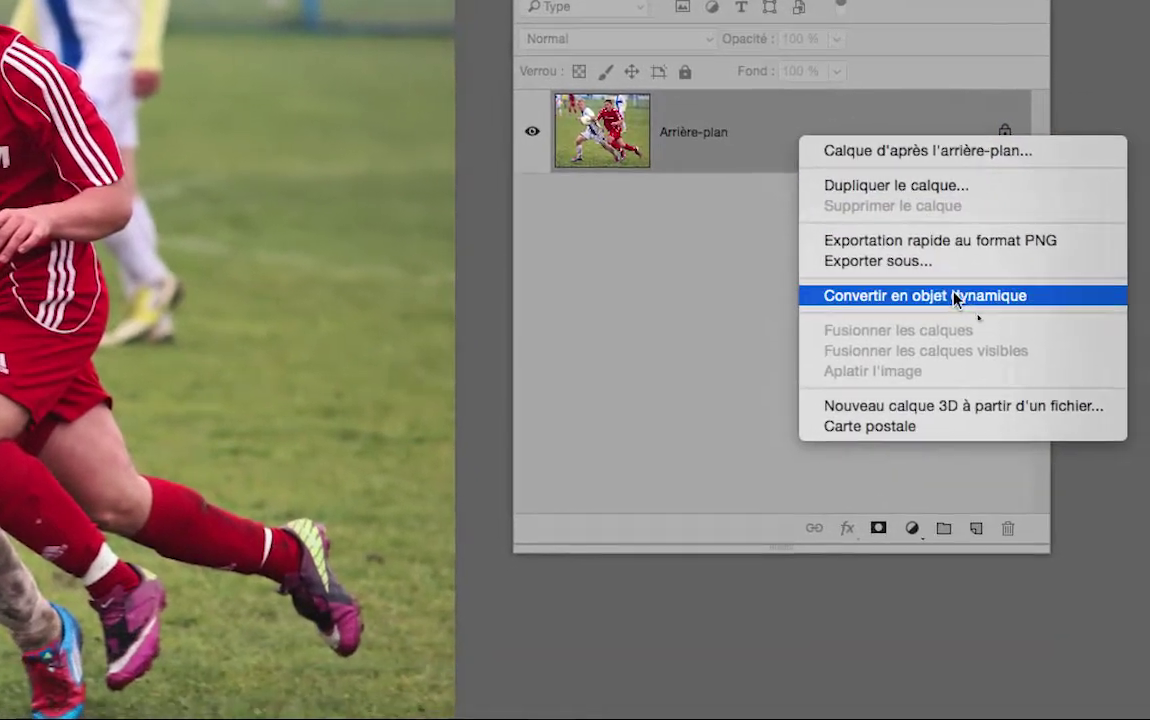
left_click(958, 296)
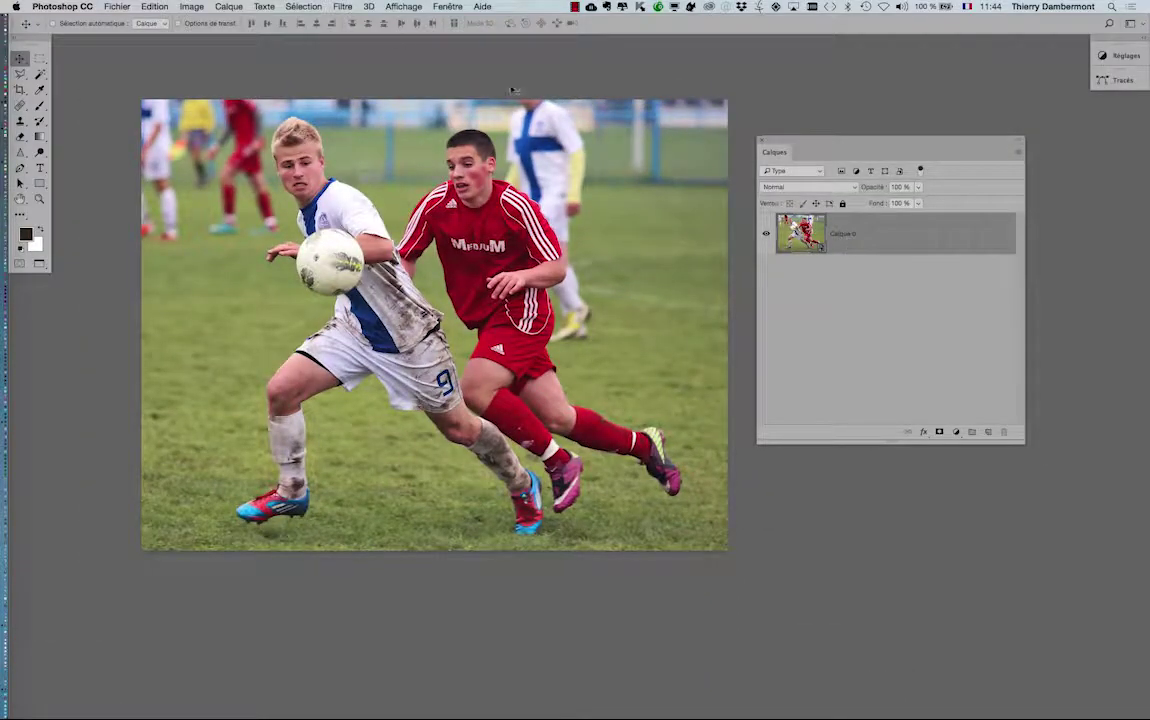
- Apply the Camera Raw filter to the smart object and move its window off the photo
left_click(342, 6)
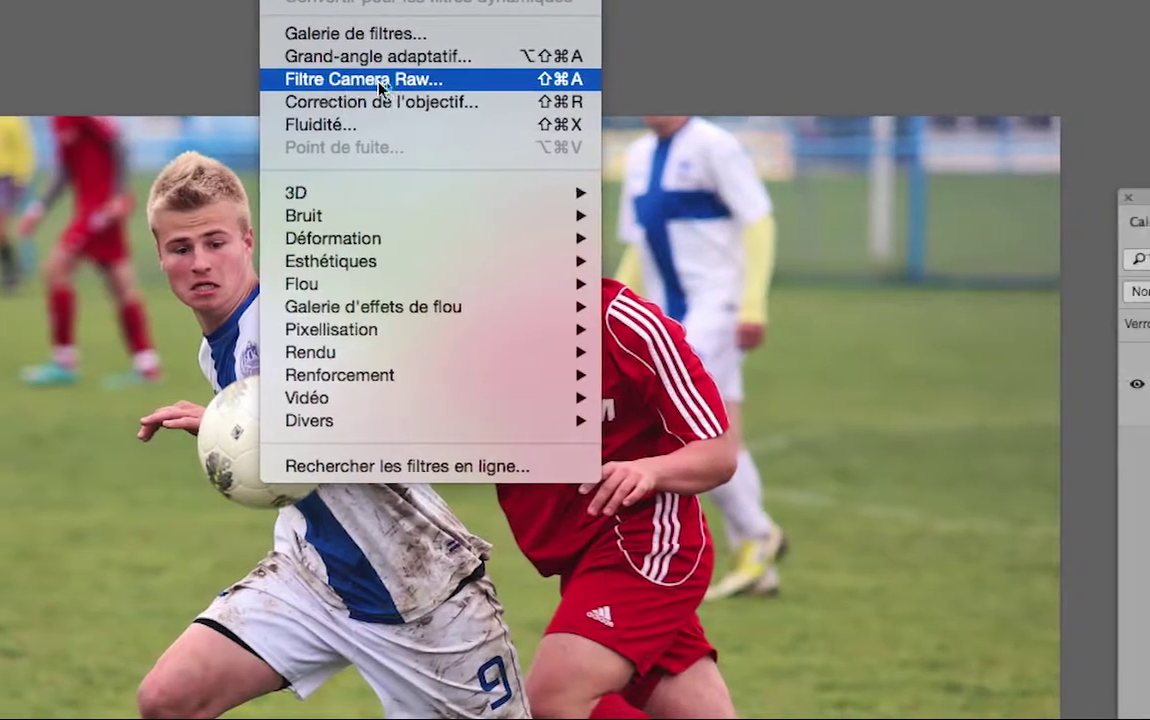
left_click(362, 88)
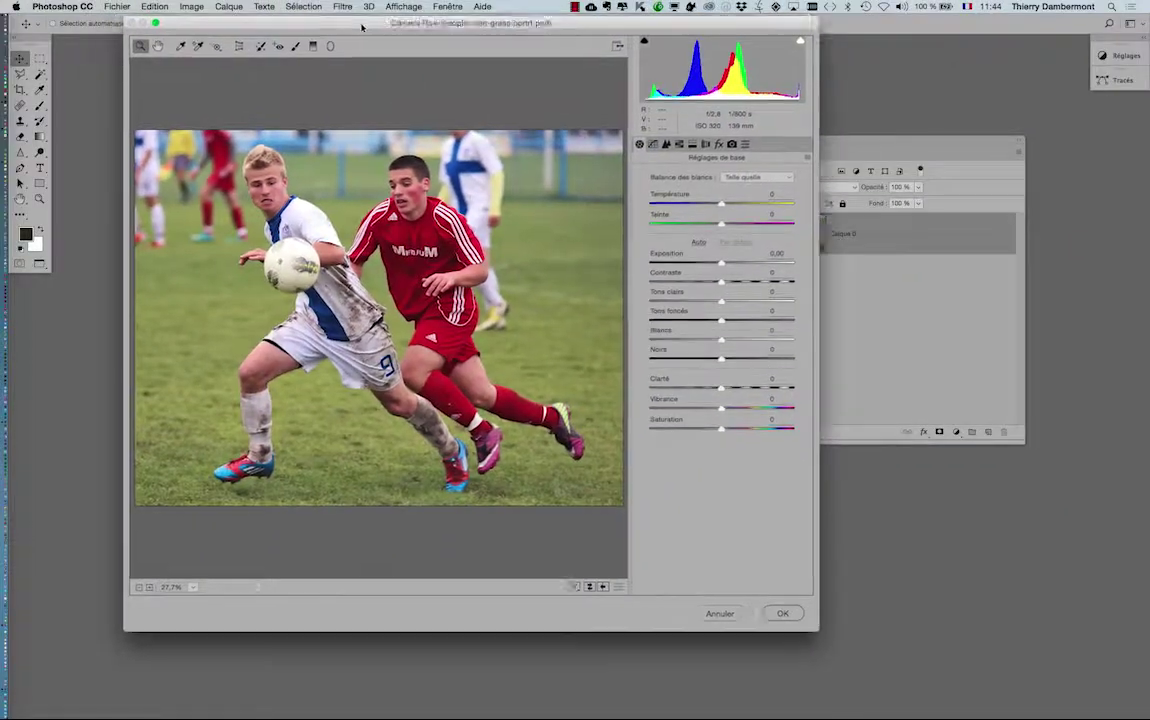
mouse_move(346, 33)
left_mouse_down()
mouse_move(636, 42)
mouse_move(559, 47)
left_mouse_up()
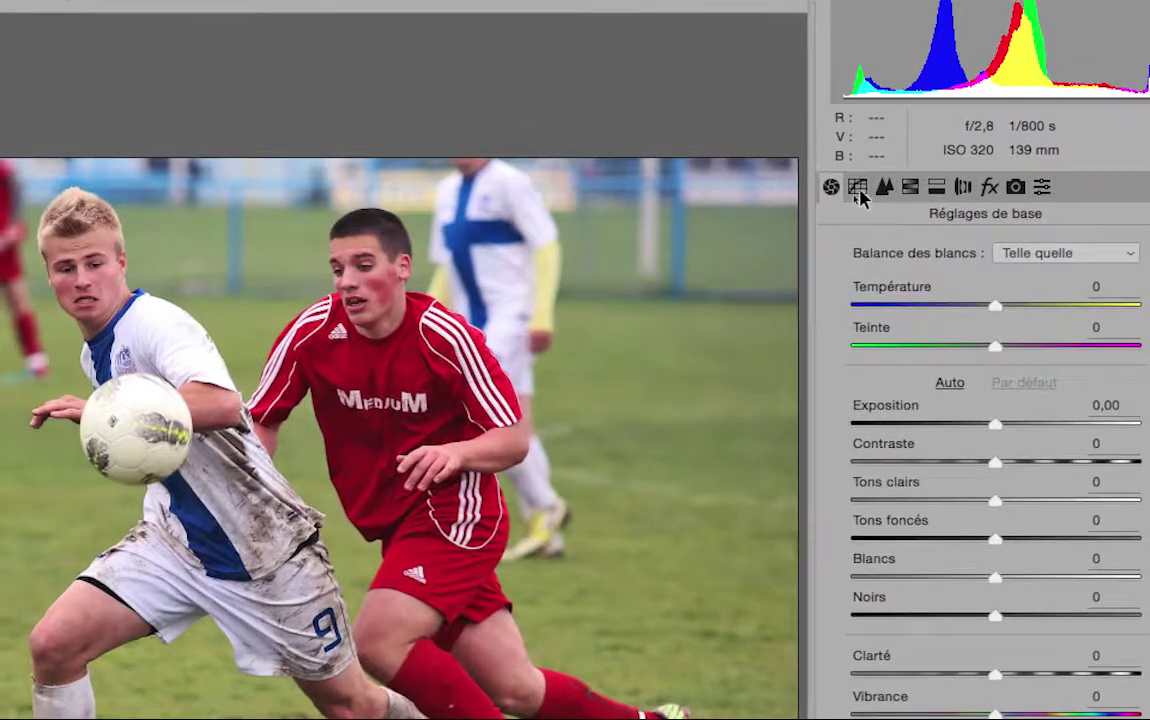
- Browse the Camera Raw settings tabs, ending on HSL / Grayscale
left_click(851, 189)
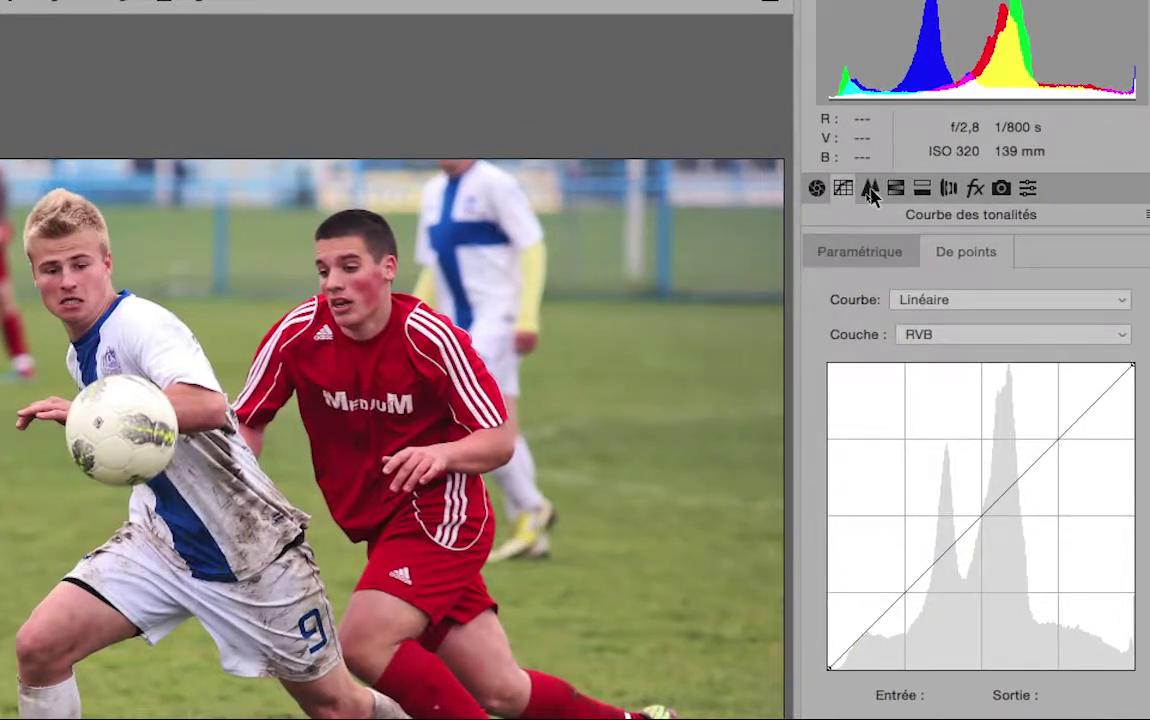
left_click(876, 189)
left_click(888, 190)
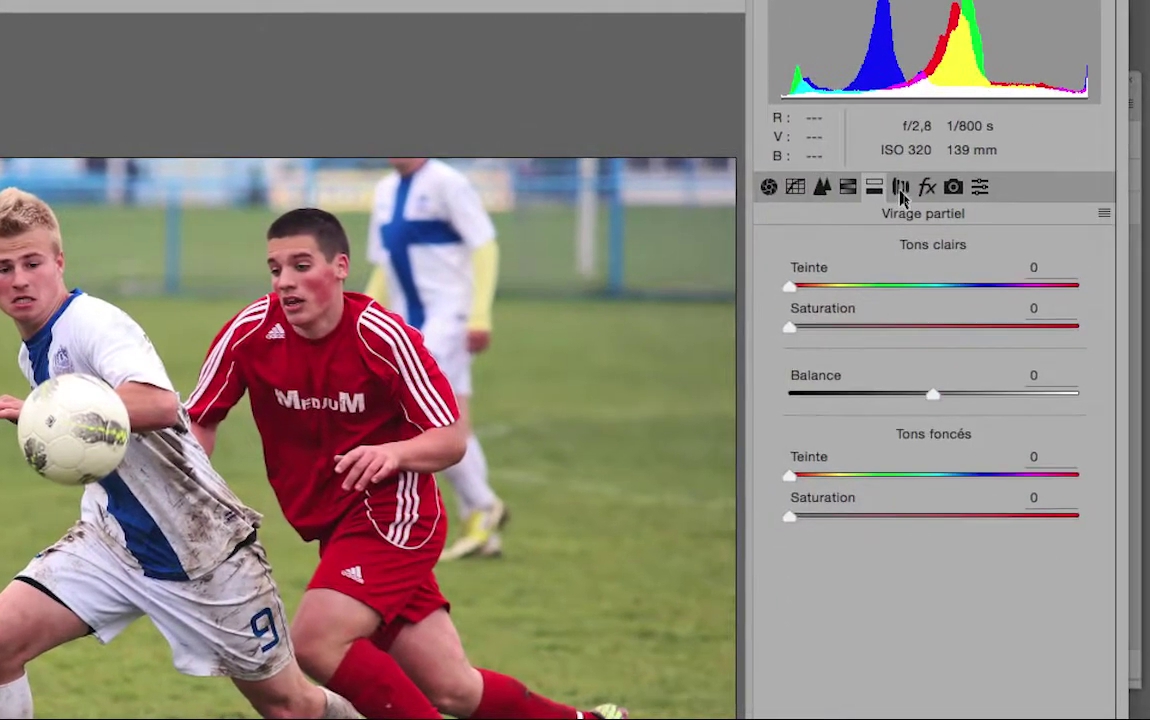
left_click(893, 189)
left_click(919, 190)
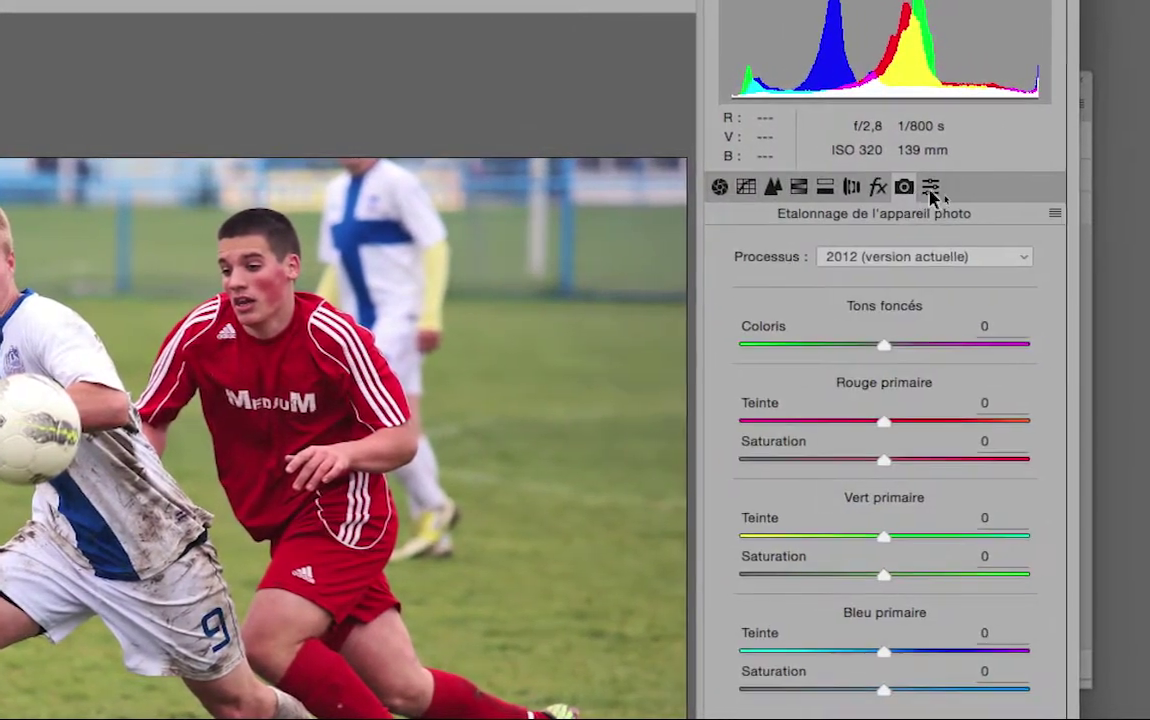
left_click(931, 190)
left_click(921, 190)
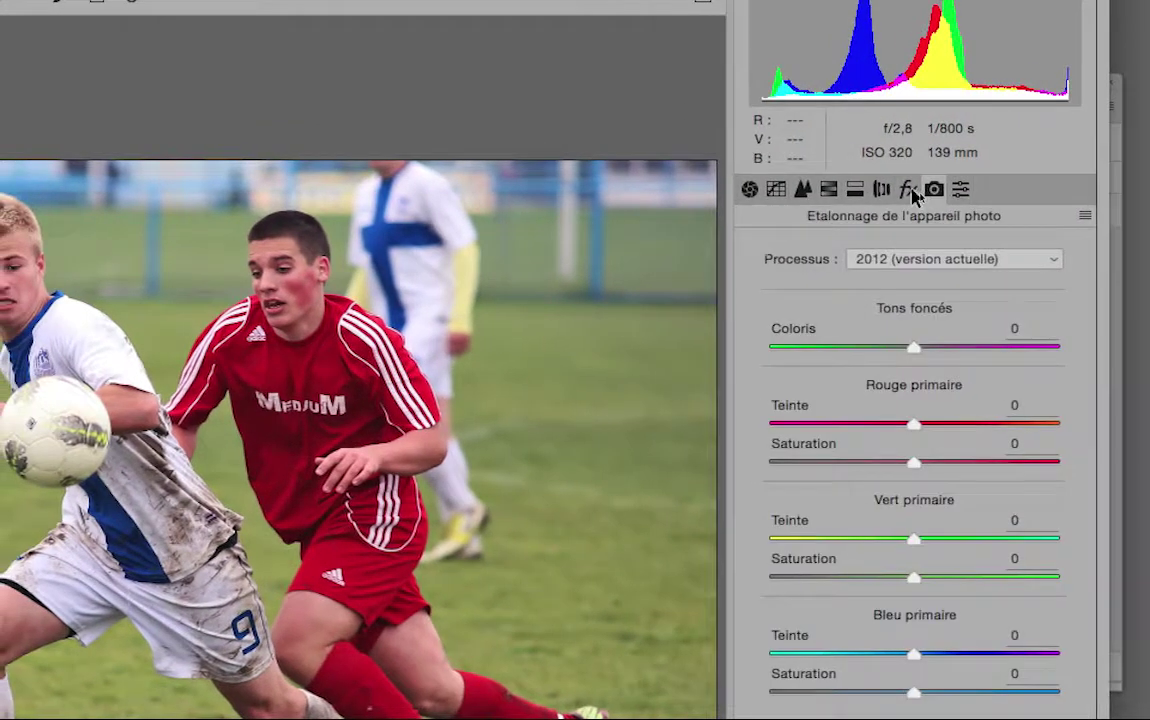
left_click(912, 190)
left_click(887, 190)
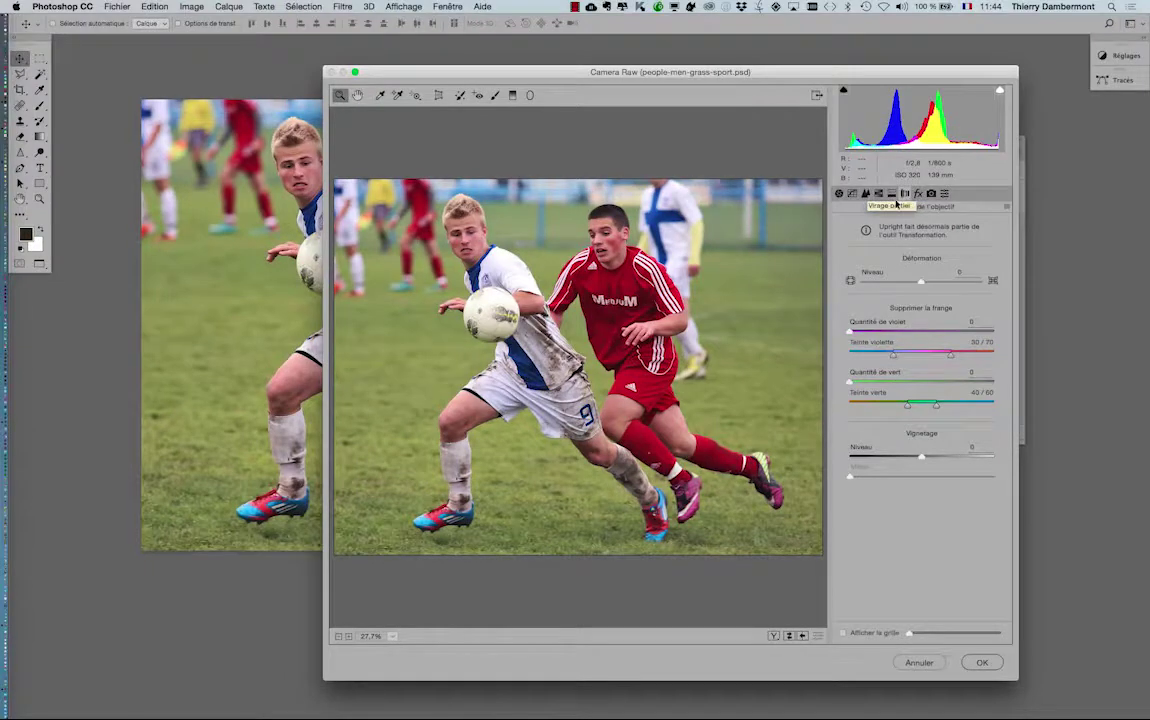
left_click(891, 194)
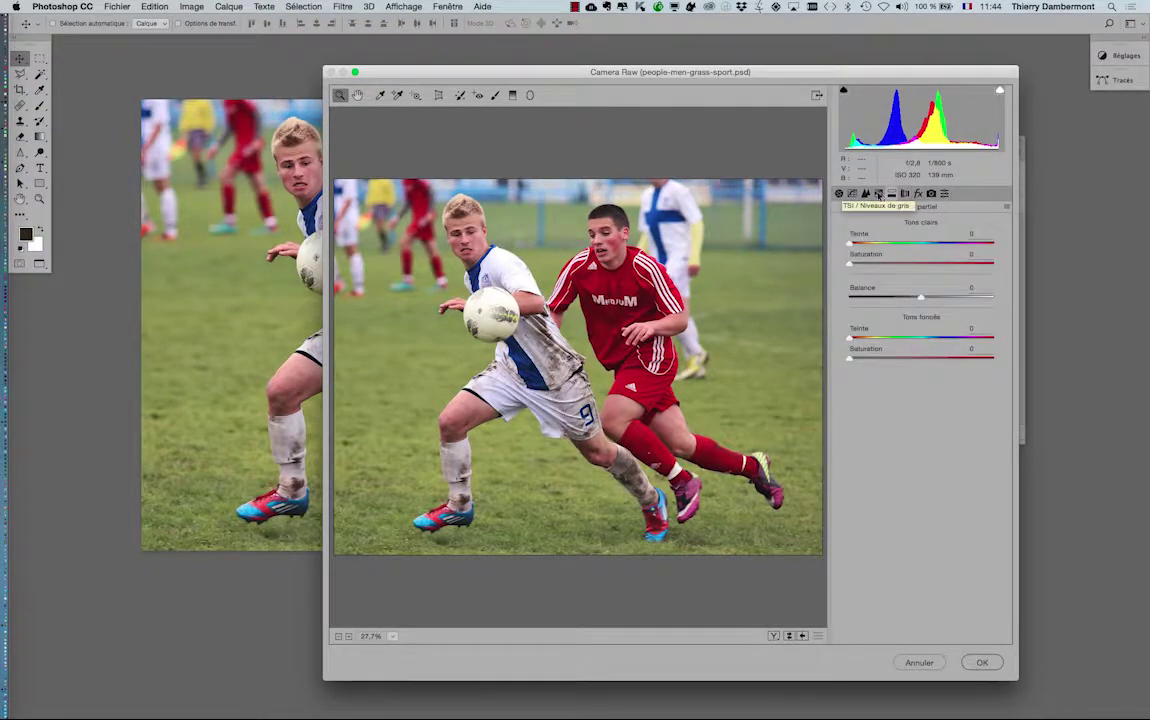
left_click(878, 194)
left_click(865, 193)
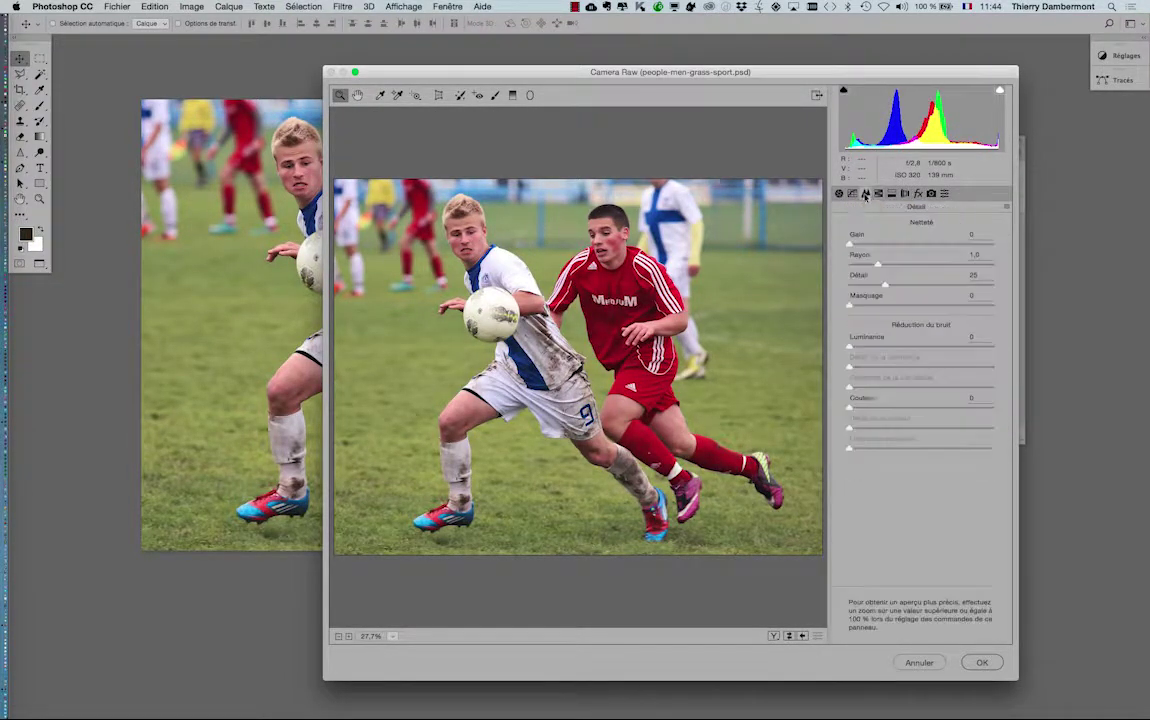
left_click(852, 194)
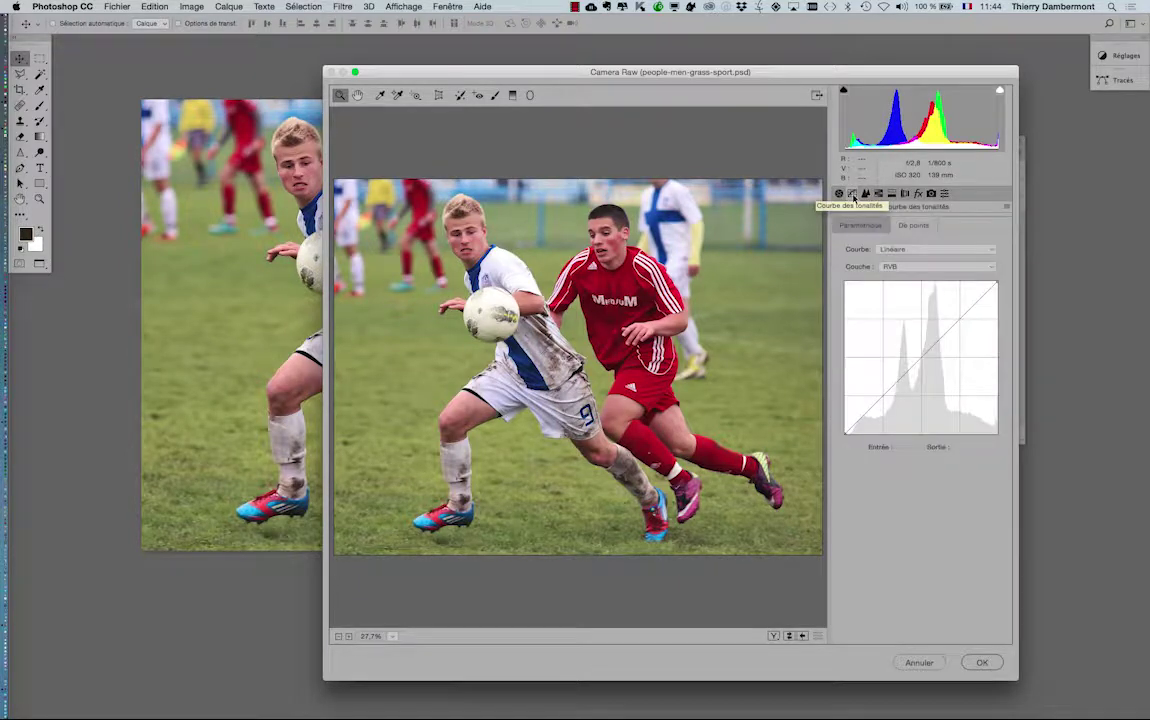
left_click(839, 194)
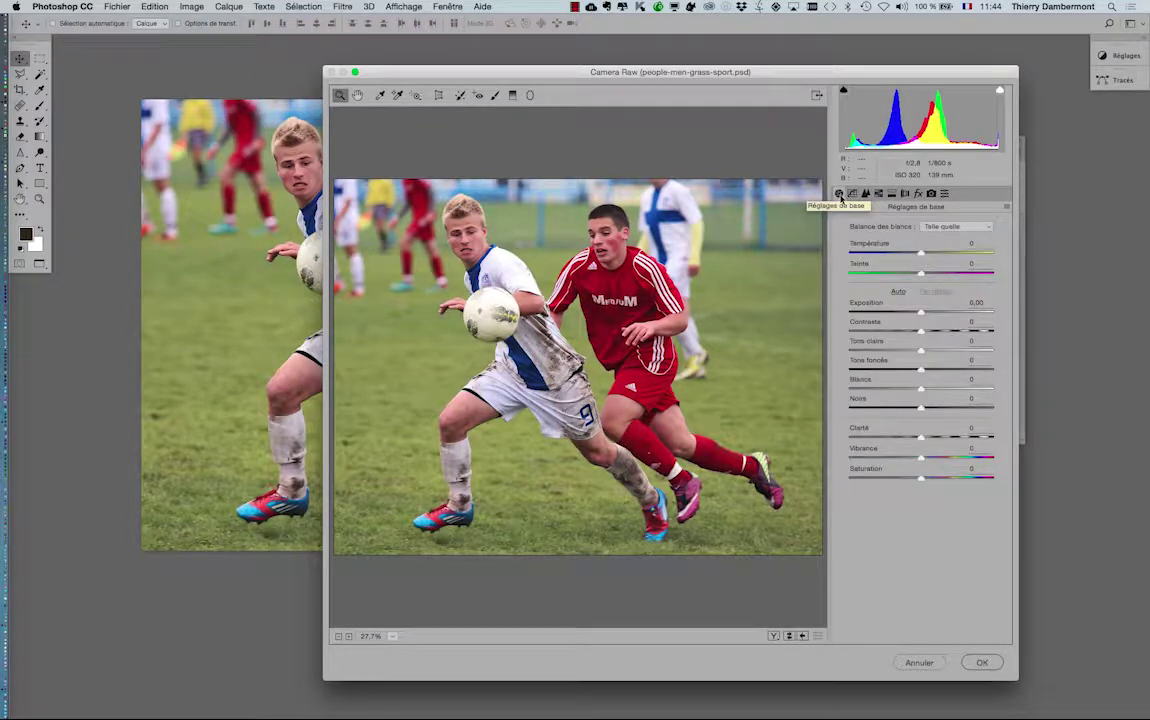
left_click(878, 194)
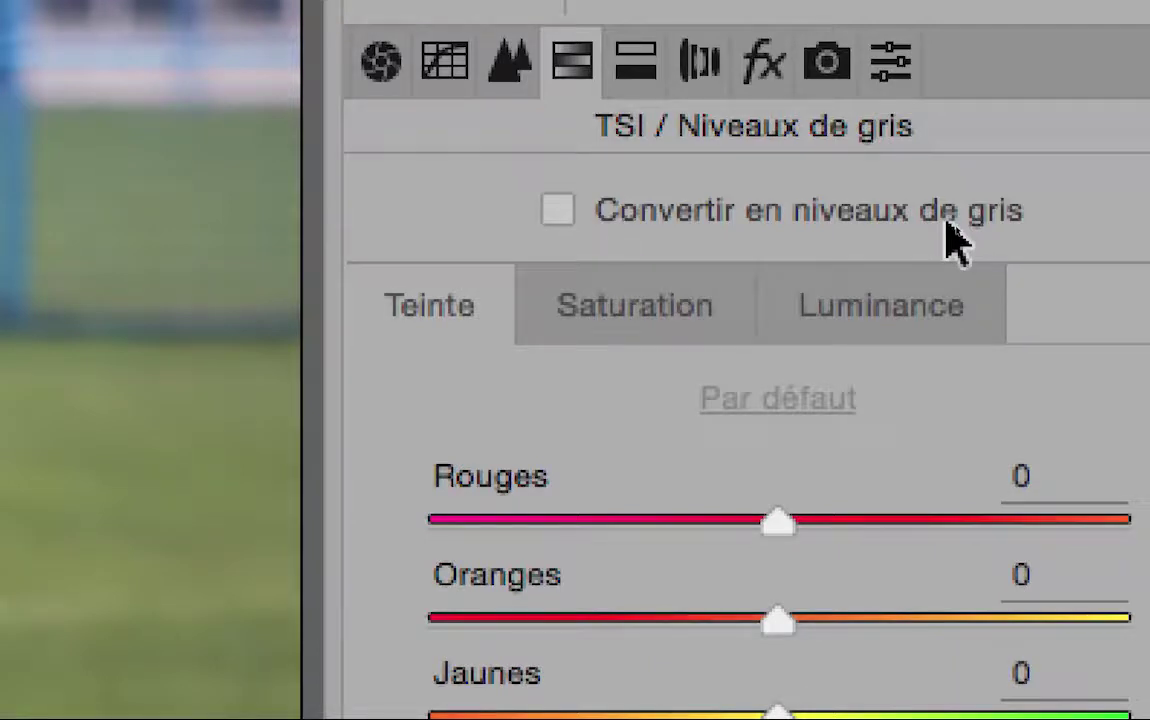
- Convert to grayscale, lighten Reds, set Magentas to +62, and add a midtone-darkening curve point
left_click(948, 224)
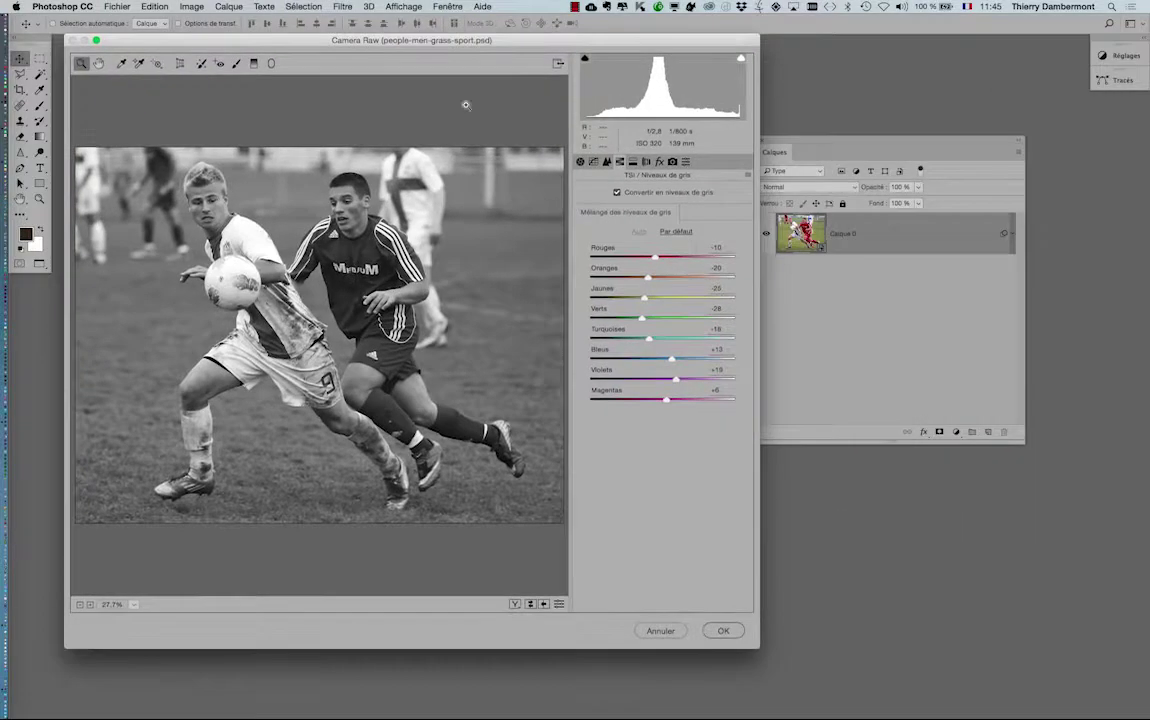
left_click_drag(760, 650, 1125, 714)
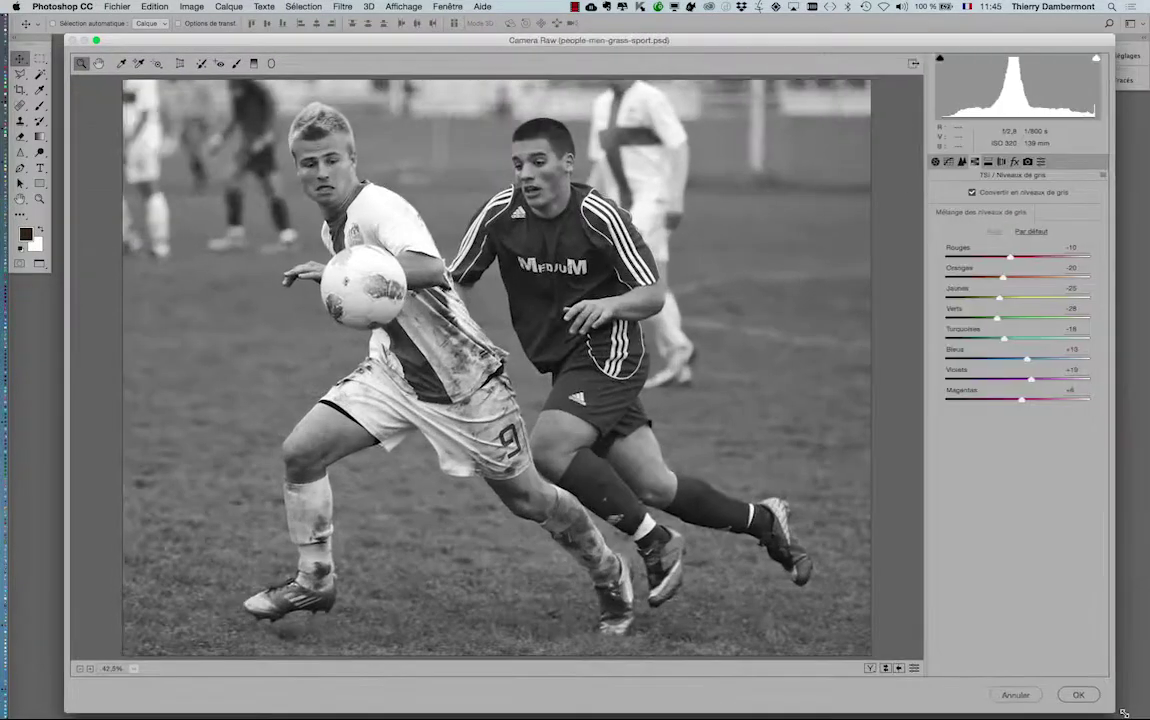
left_click_drag(1013, 262, 1041, 317)
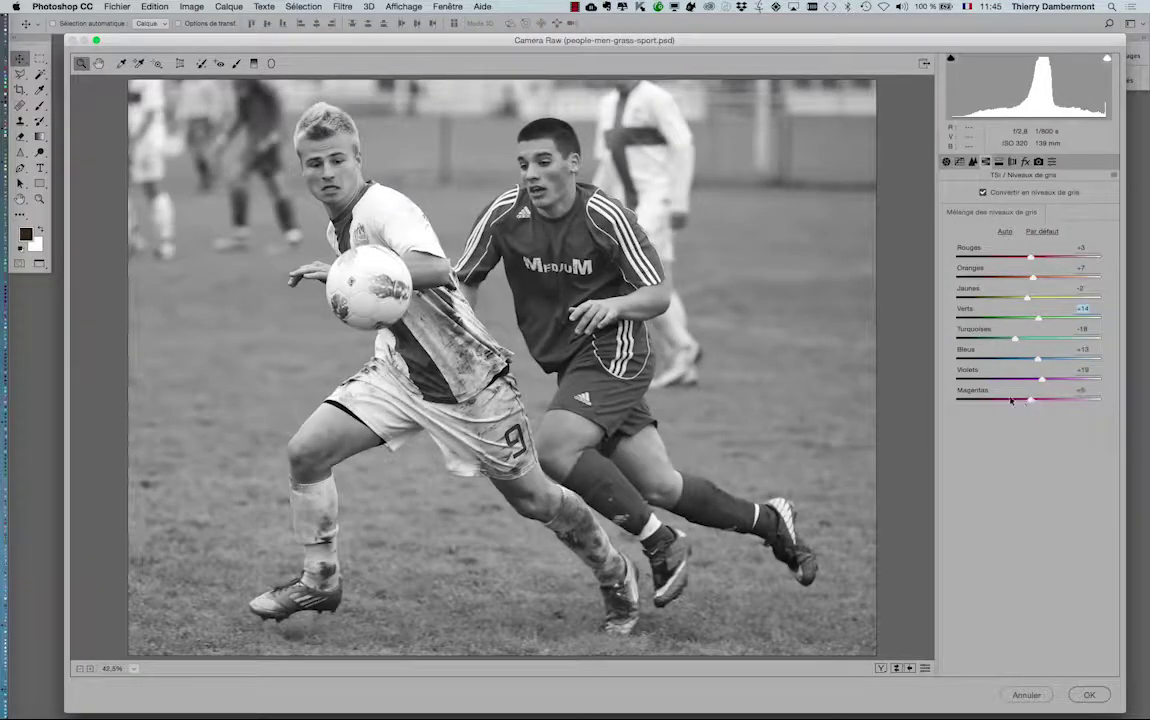
left_click(1038, 402)
left_click(1060, 402)
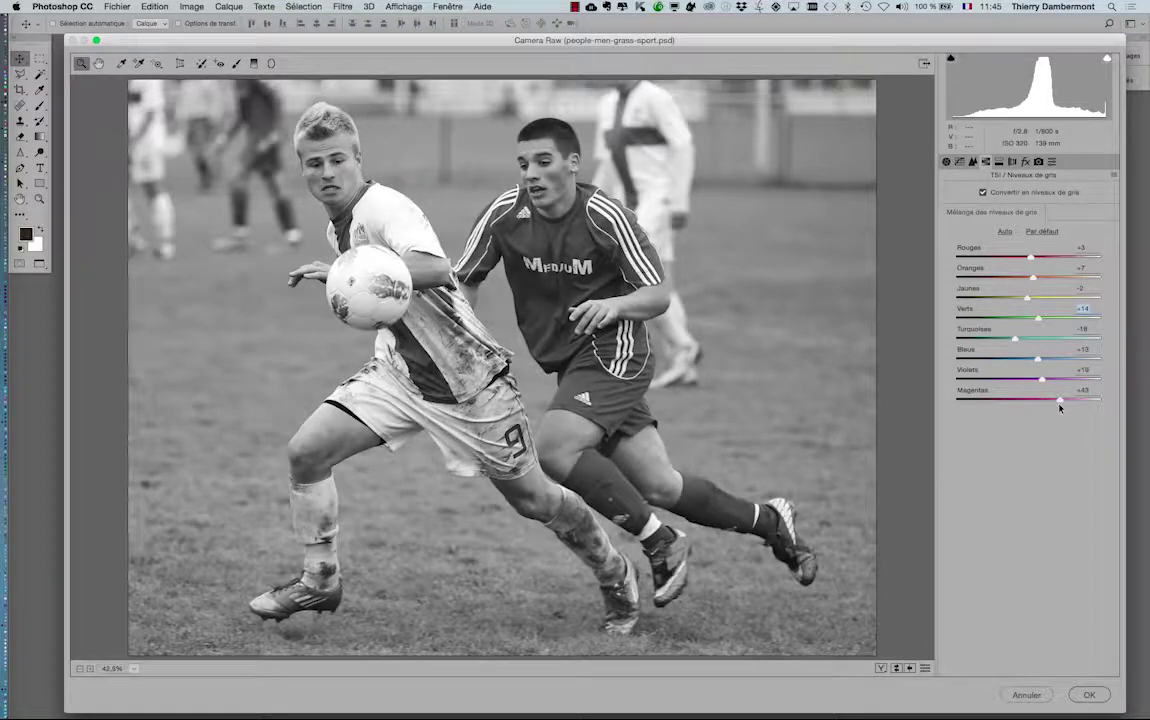
left_click(1072, 403)
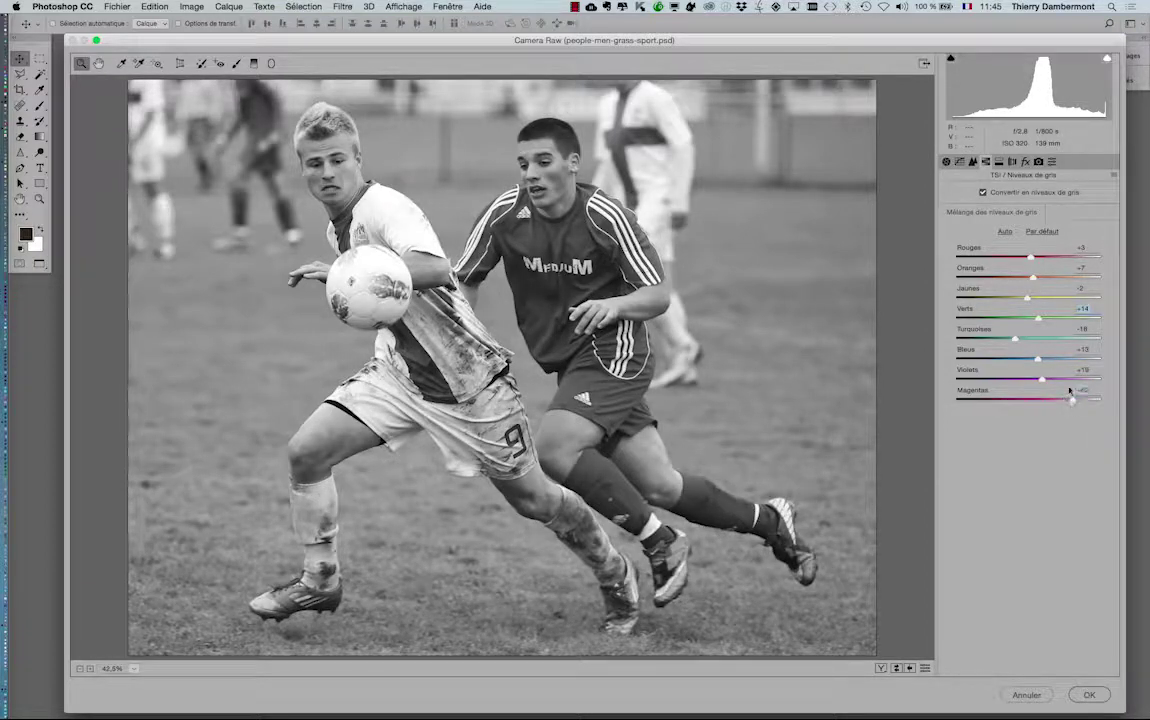
left_click(959, 162)
left_click_drag(1015, 325, 1032, 338)
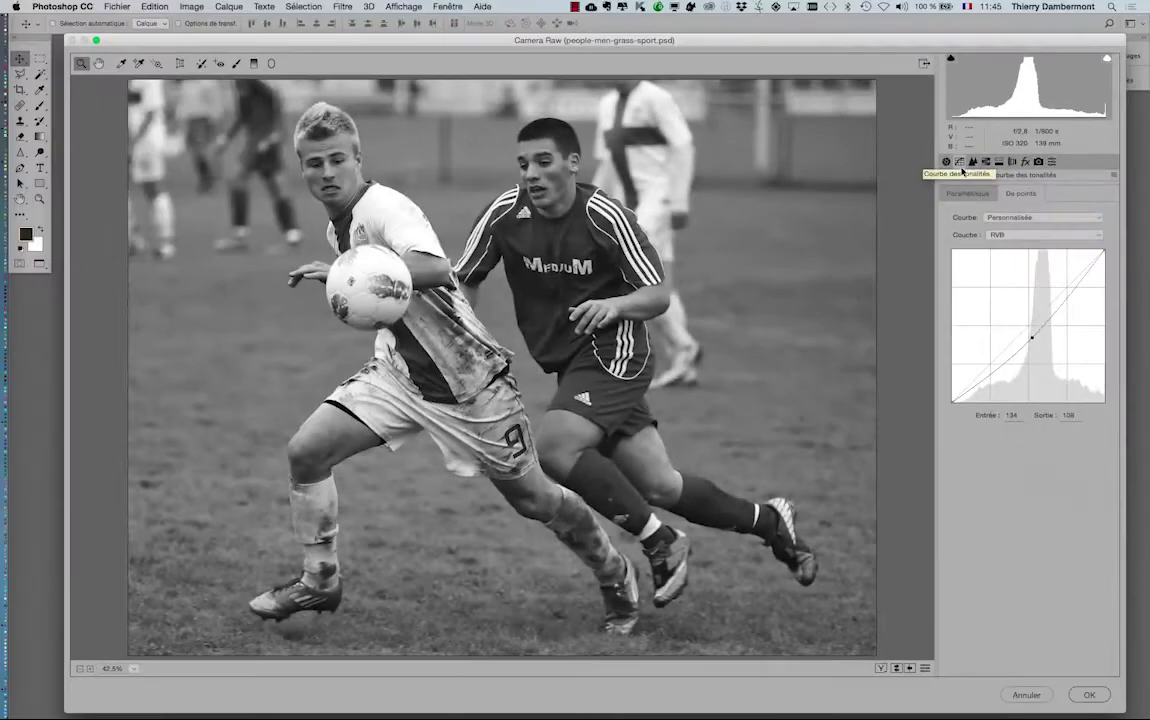
- Add a highlight curve point, pull the shadows down, and apply the Camera Raw smart filter
mouse_move(1069, 296)
left_mouse_down()
mouse_move(1068, 285)
mouse_move(1073, 293)
left_mouse_up()
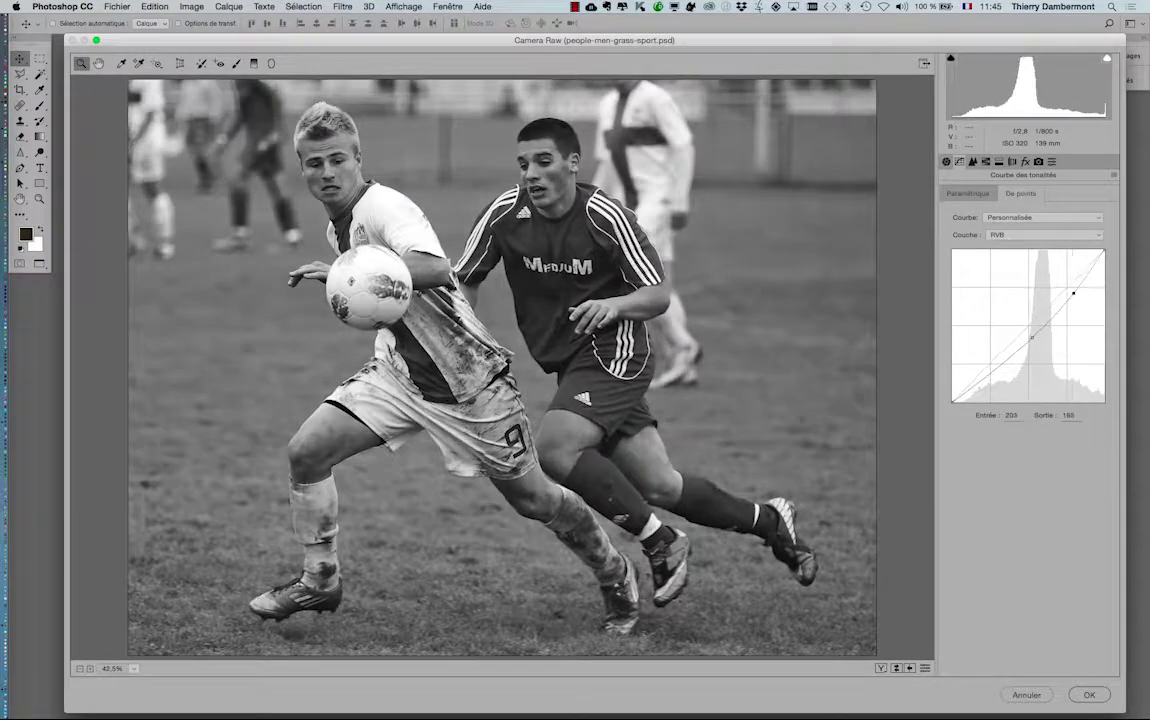
mouse_move(987, 371)
left_mouse_down()
mouse_move(975, 367)
mouse_move(998, 386)
mouse_move(992, 374)
mouse_move(1047, 339)
mouse_move(1037, 320)
mouse_move(1073, 279)
mouse_move(1082, 285)
left_mouse_up()
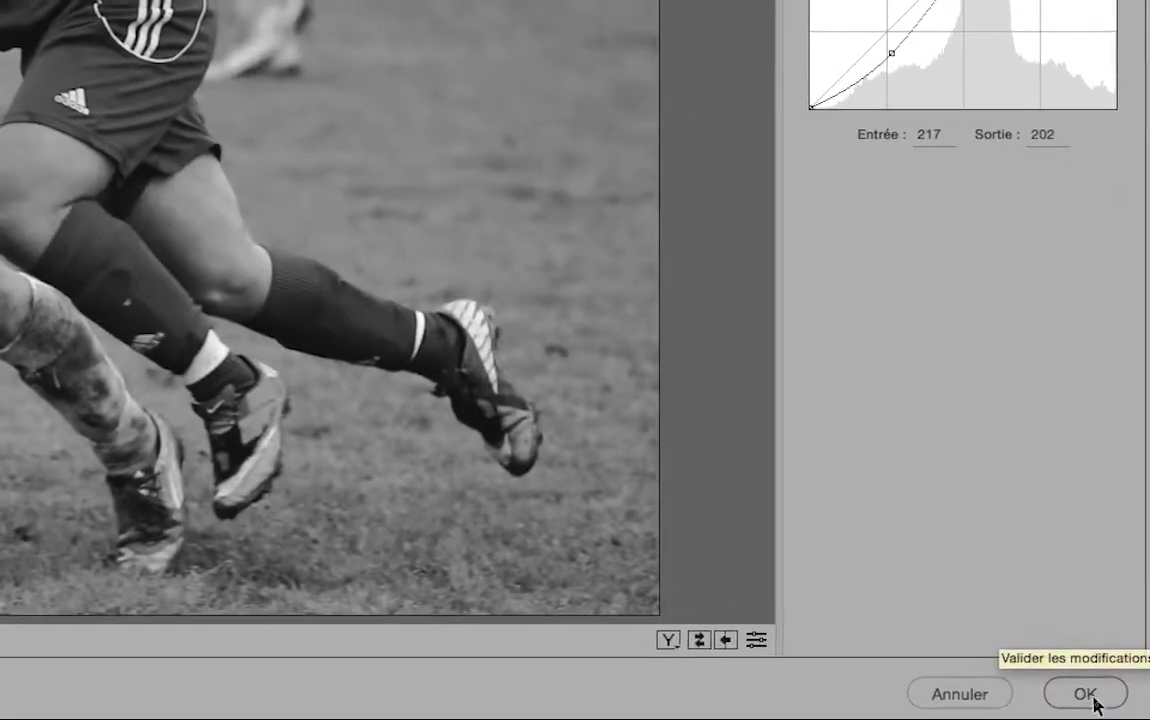
left_click(1095, 703)
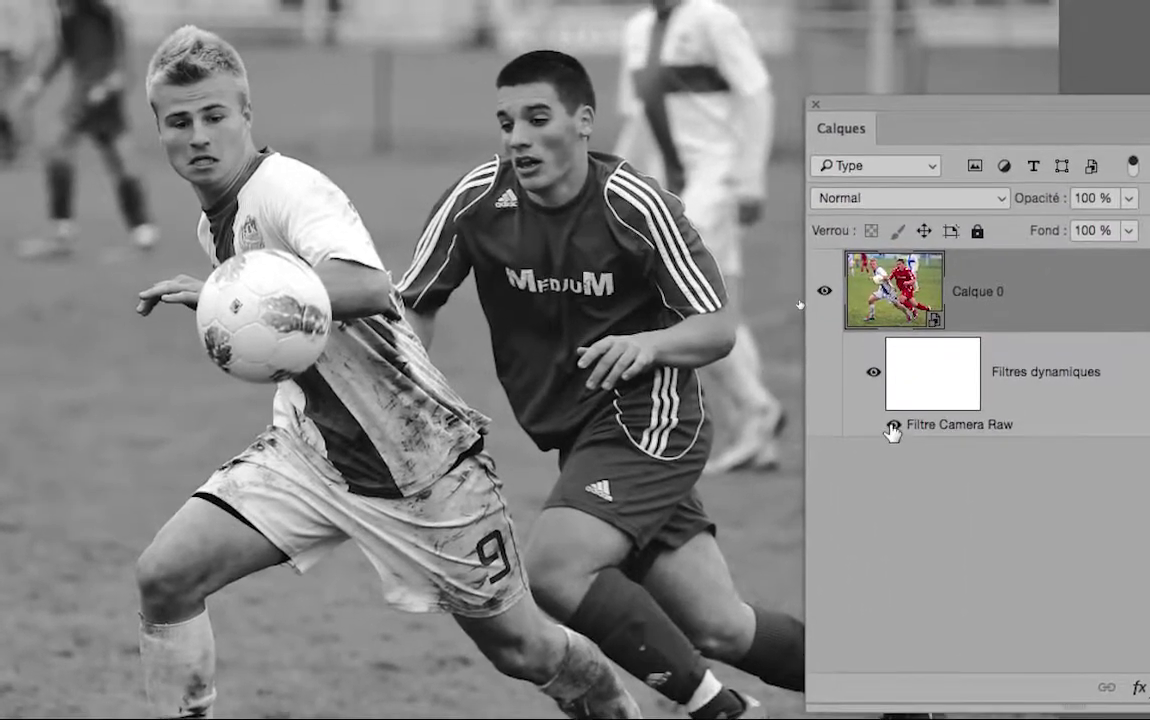
left_click(893, 428)
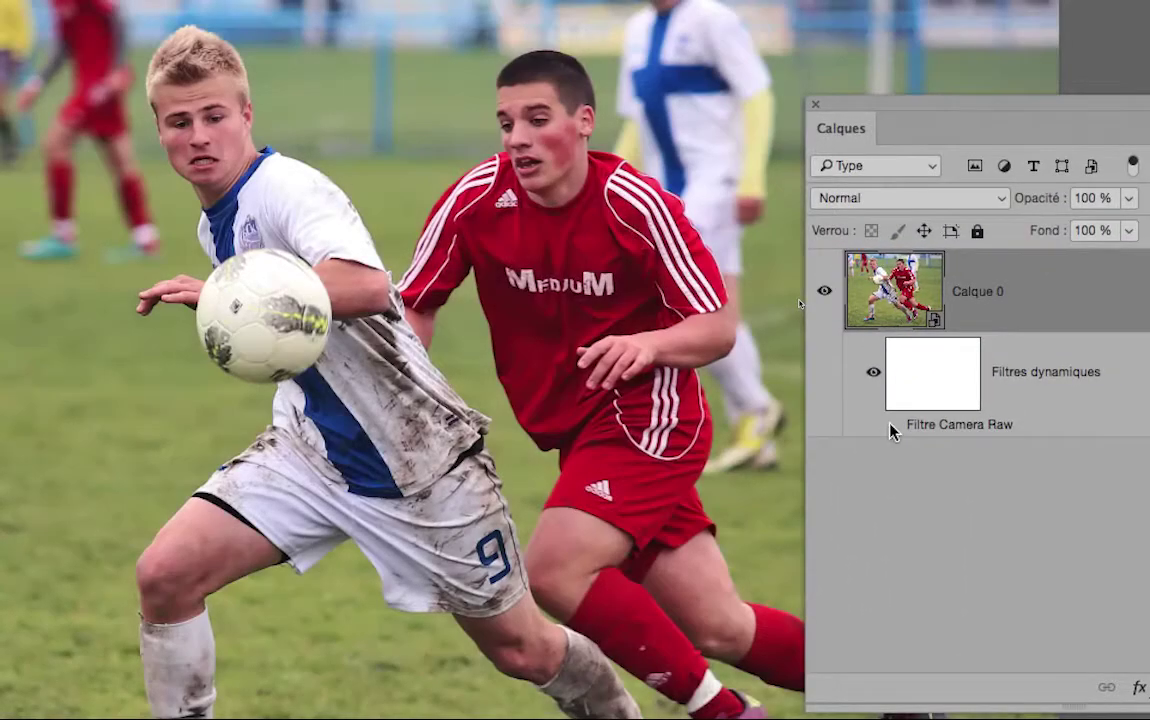
left_click(893, 428)
left_click(893, 428)
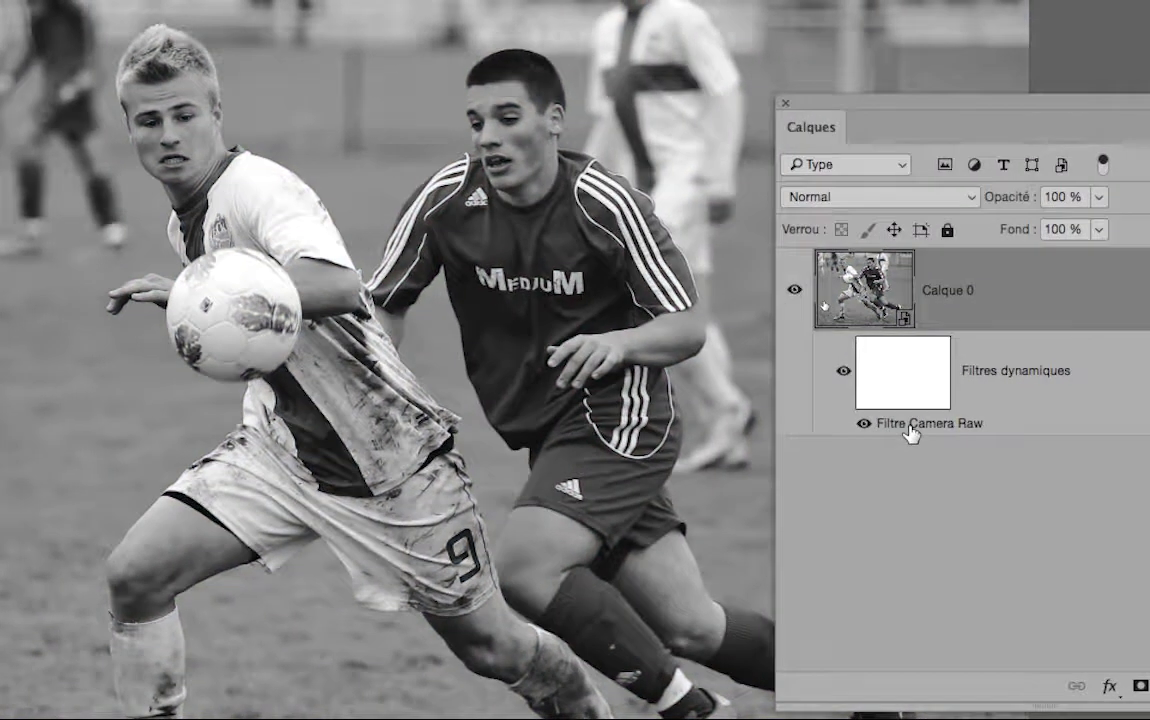
double_click(905, 422)
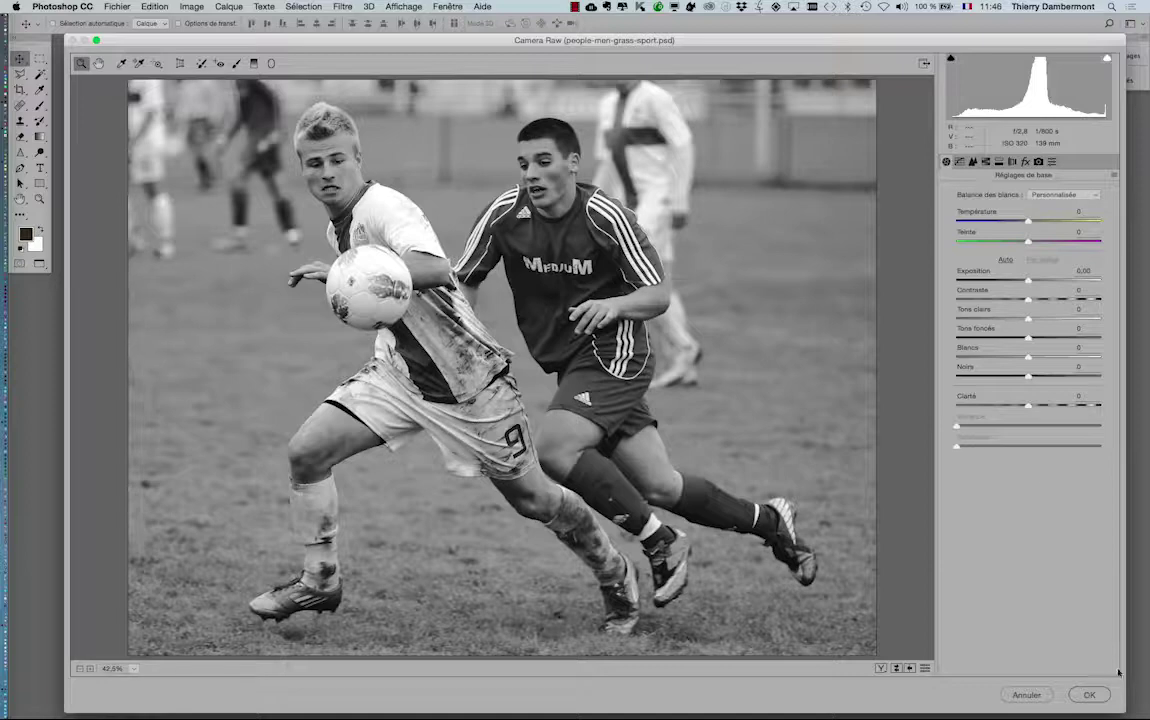
left_click(1098, 693)
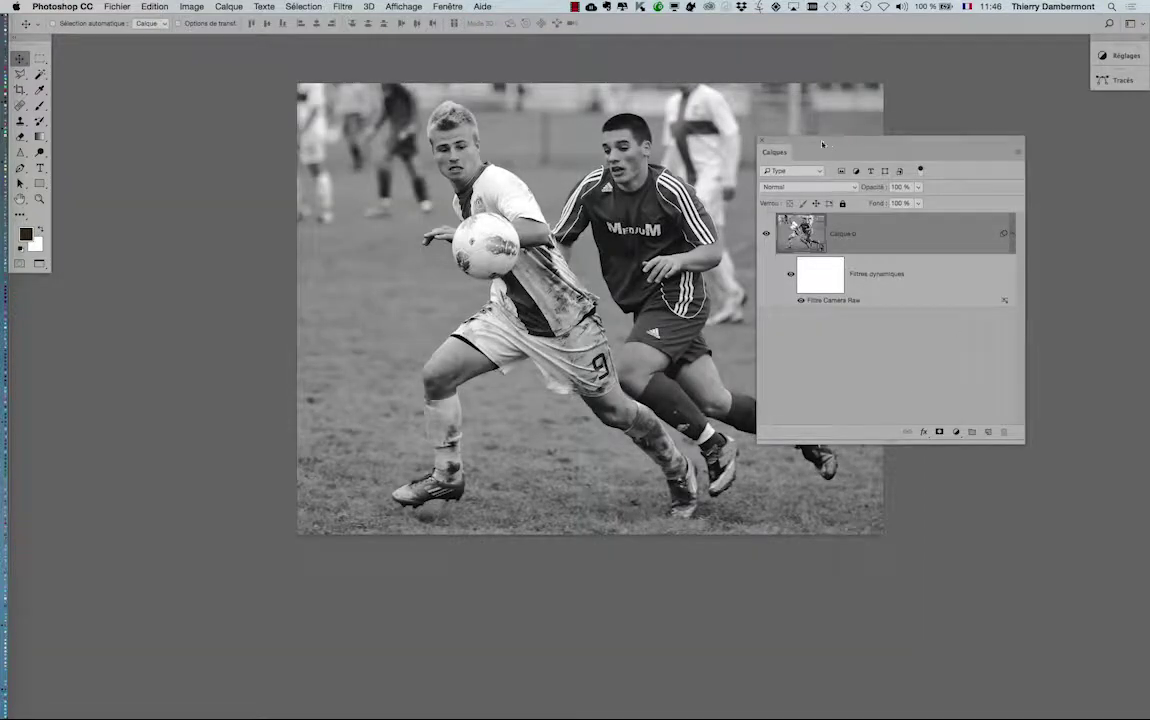
left_click_drag(890, 163, 978, 159)
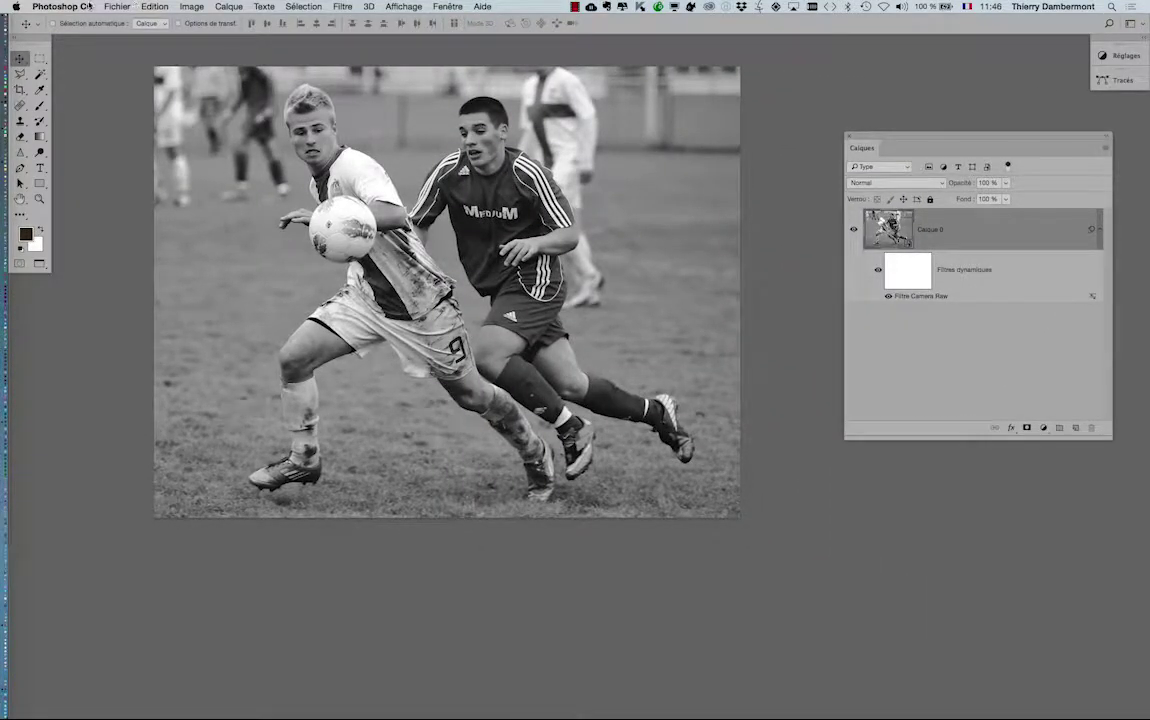
left_click(117, 6)
- Save the black-and-white photo as people-men-grass-sport-VS8.psd
left_click(150, 118)
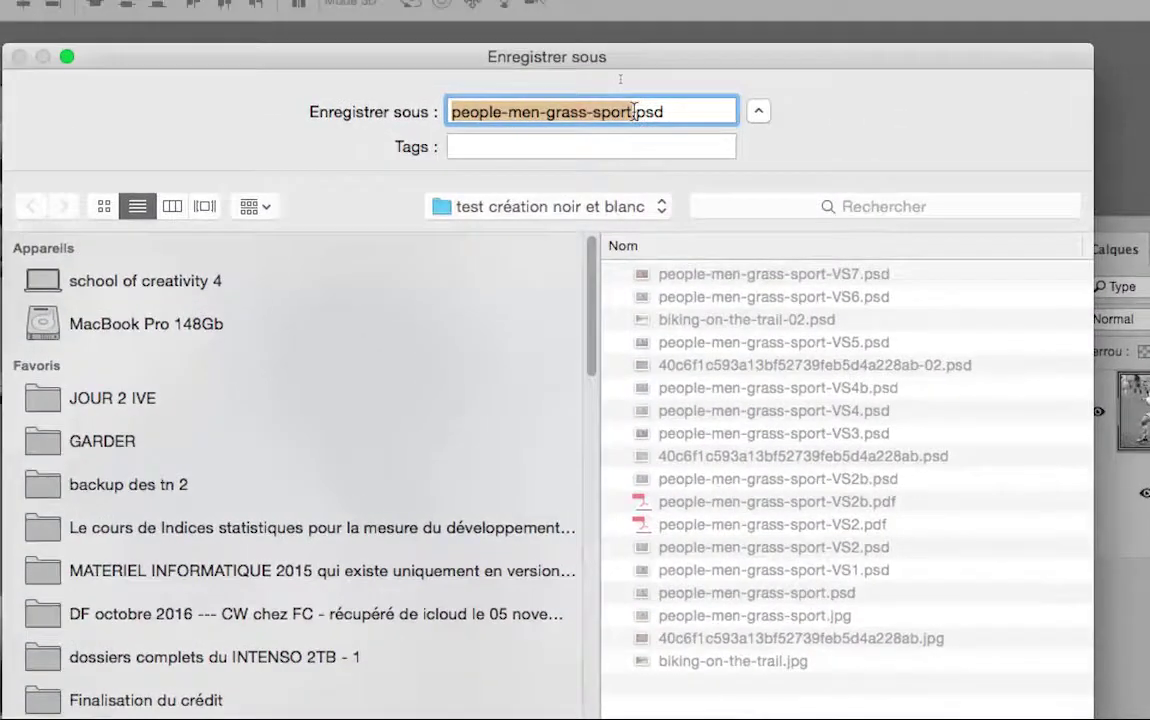
key("Right")
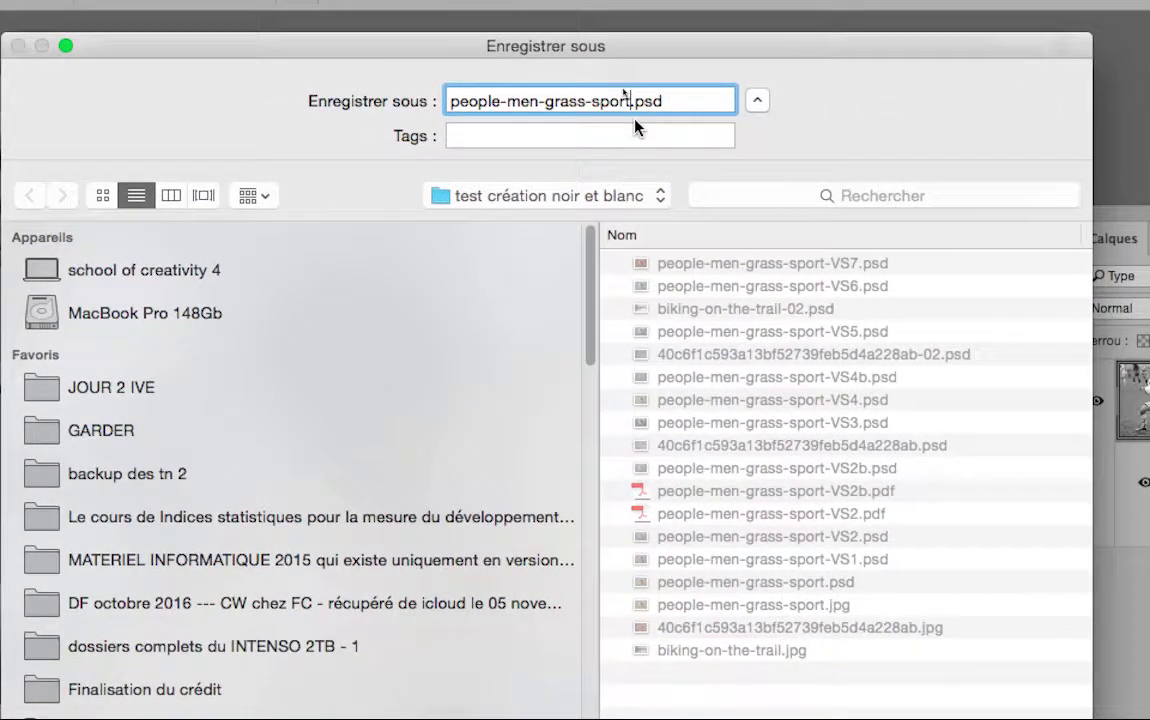
type("-VS")
type("8")
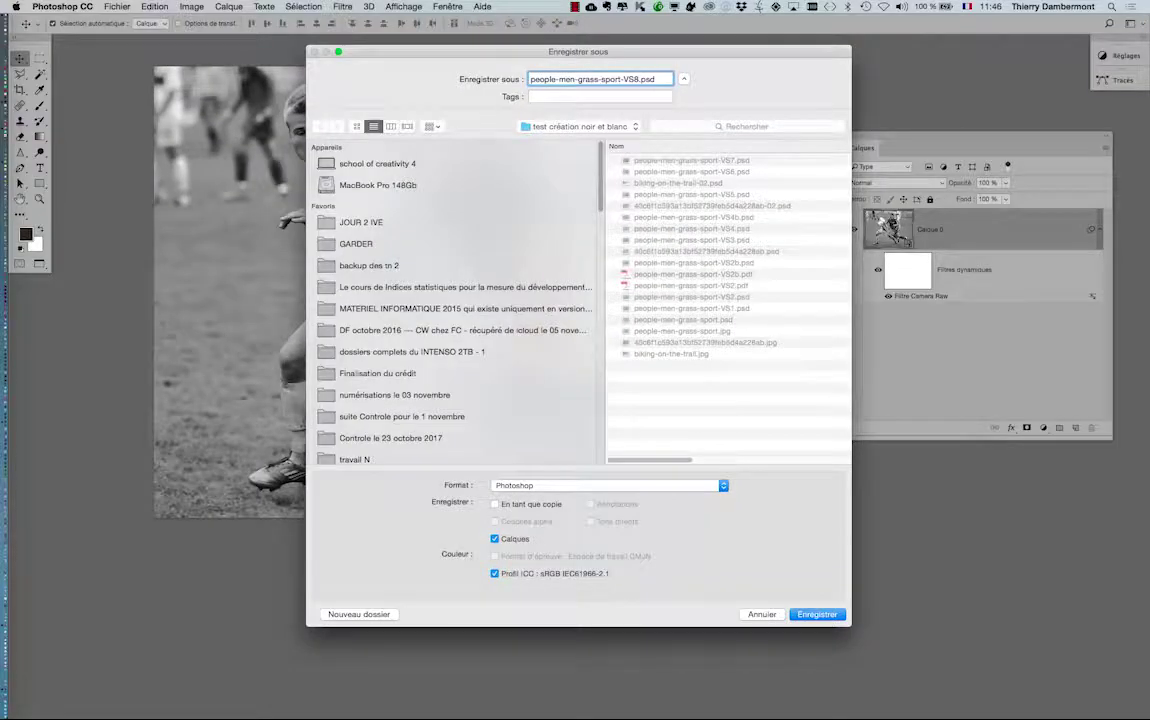
key("Return")
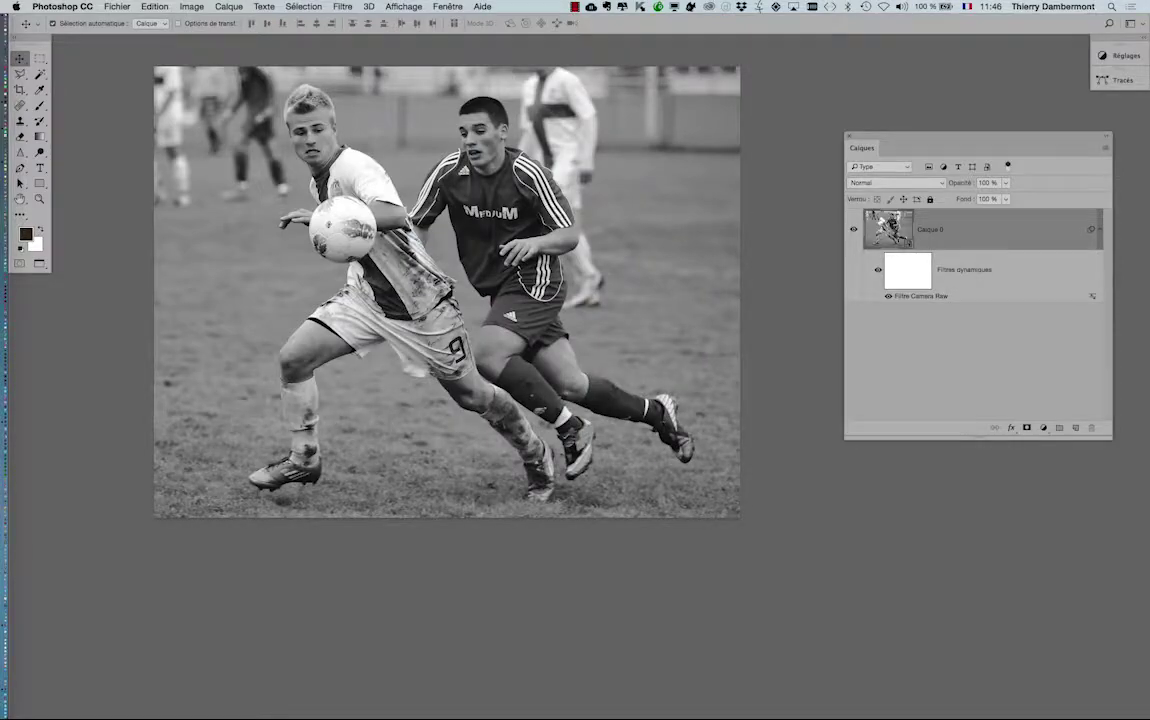